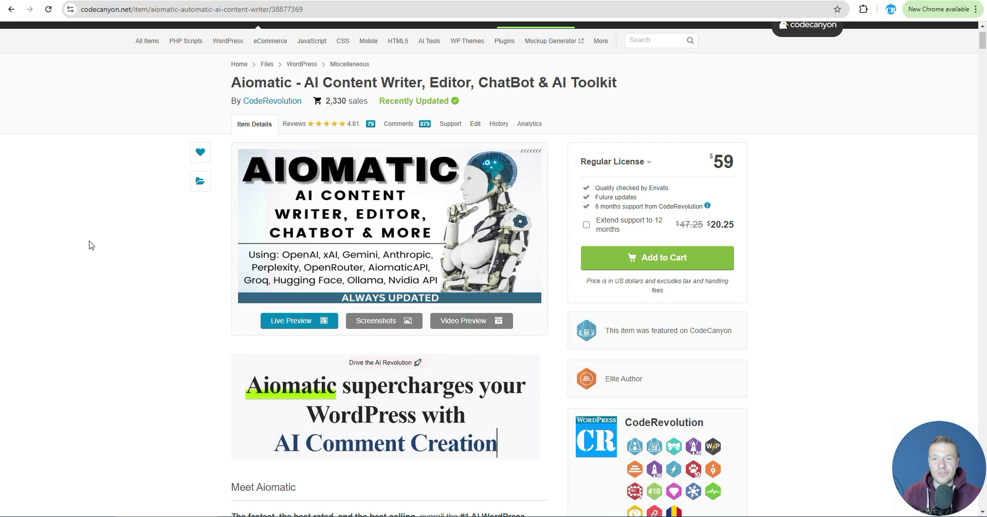
View the Paid Memberships Pro and Aiomatic product pages, and switch to the Aiomatic settings in the WordPress admin
left_click(77, 1)
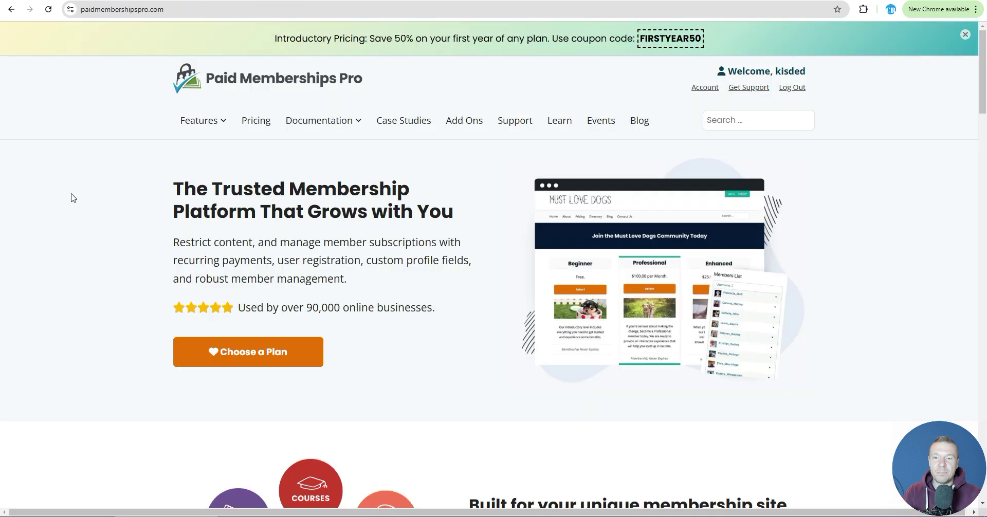
left_click(136, 1)
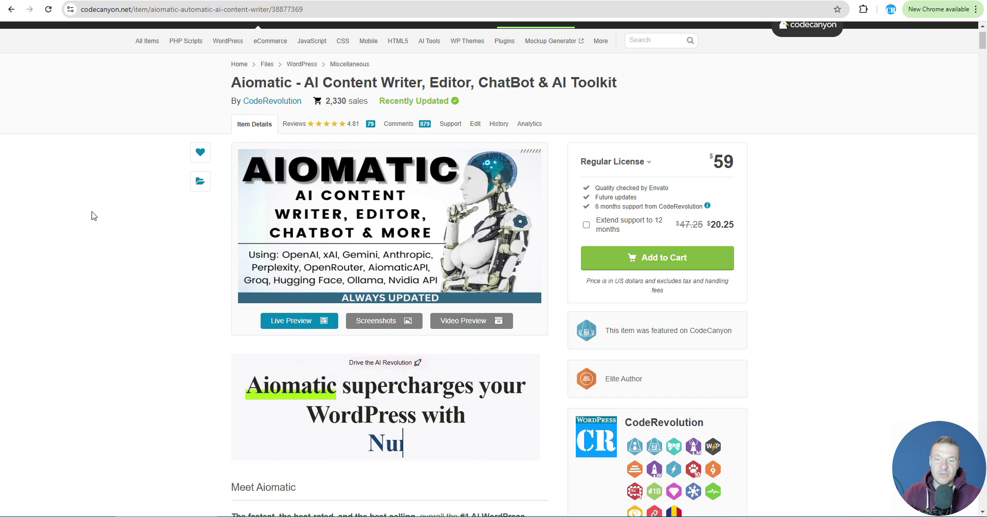
left_click(285, 0)
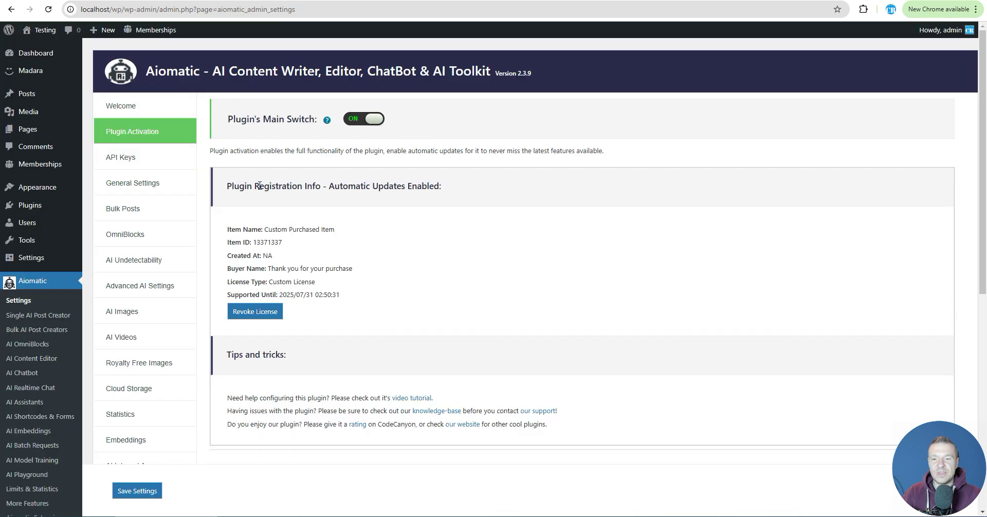
scroll(198, 260, "down", 8)
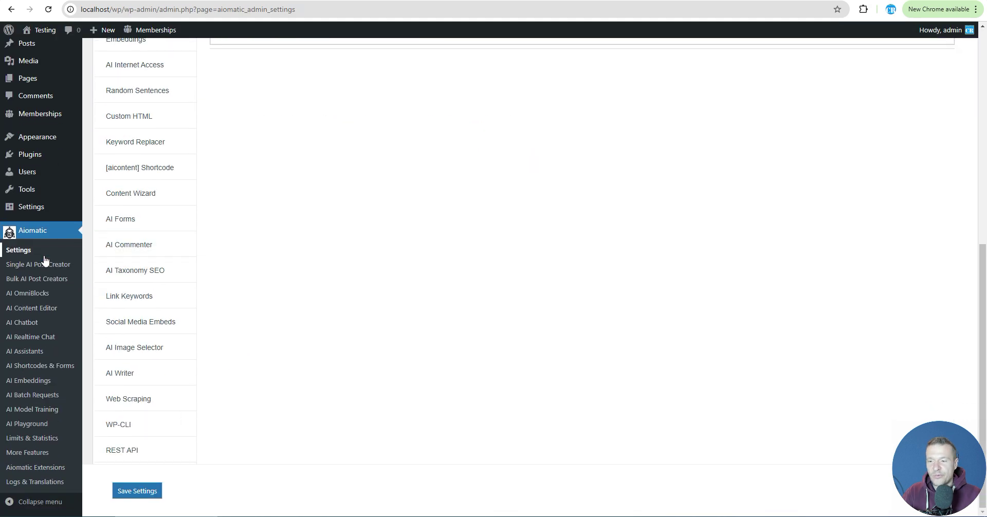
Open Paid Memberships Pro and view the admin's level in the members list and the orders list
mouse_move(36, 115)
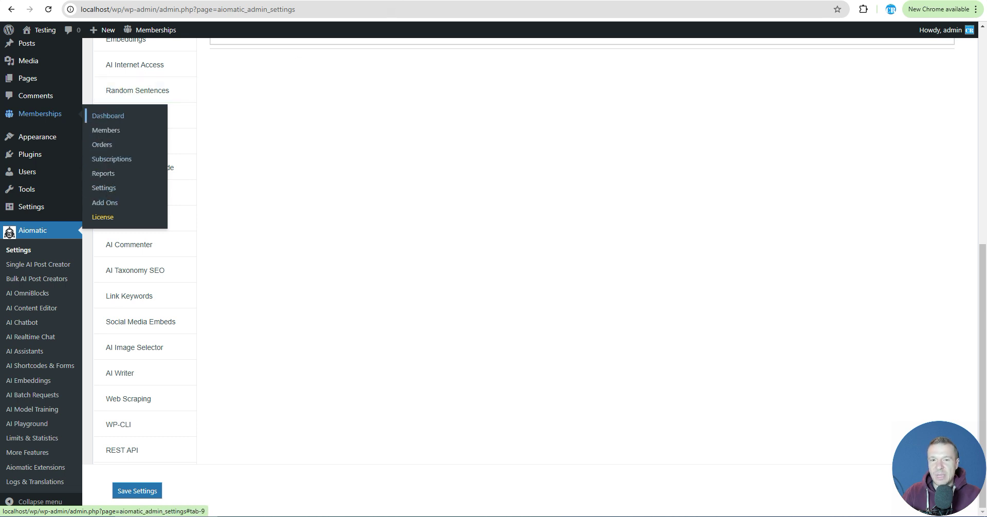
left_click(105, 116)
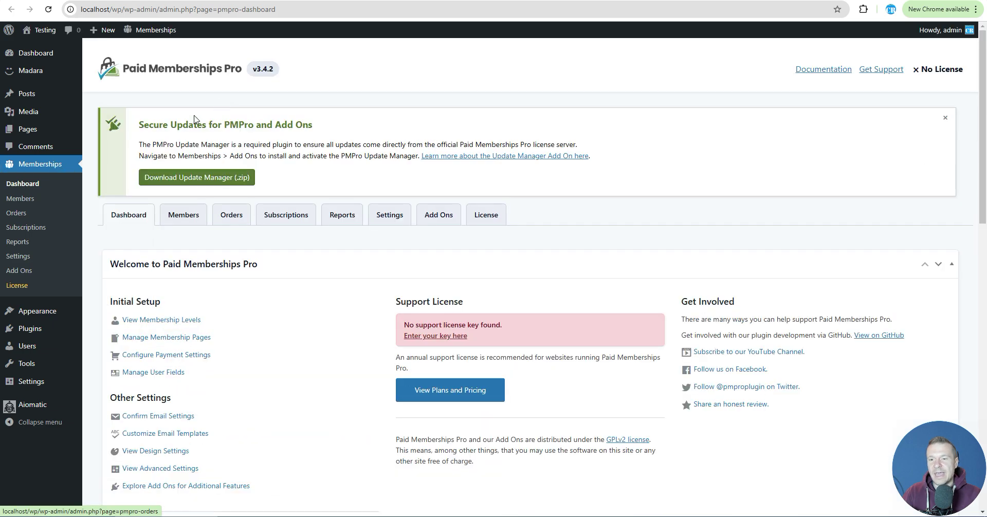
left_click(182, 222)
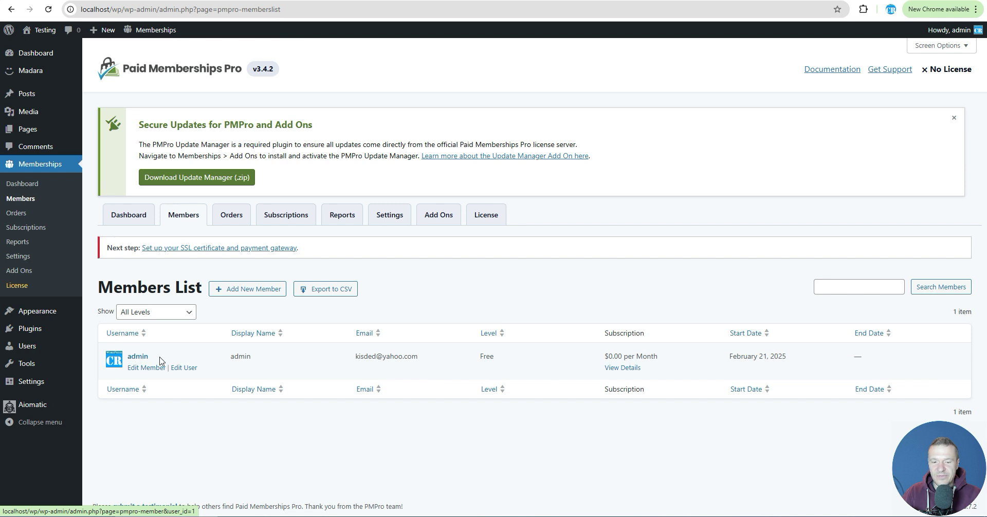
double_click(486, 357)
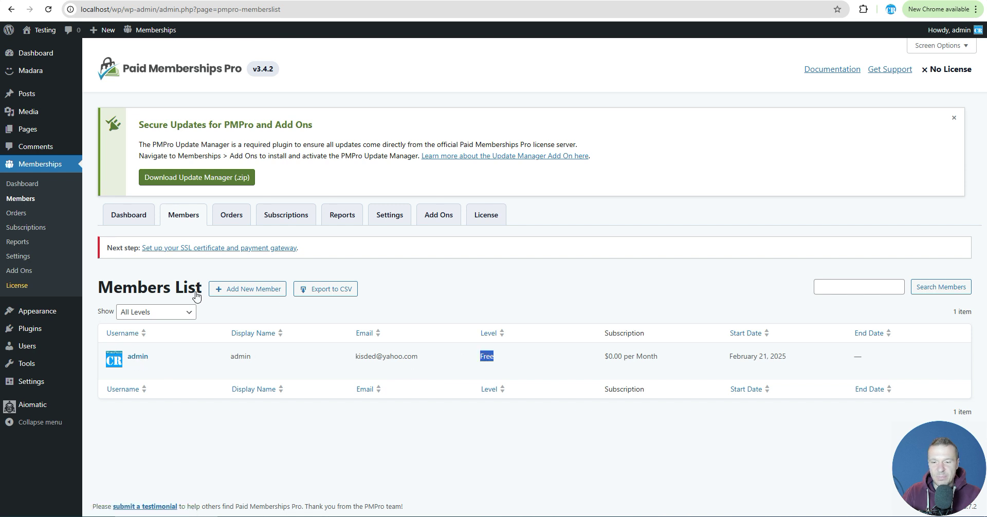
left_click(23, 218)
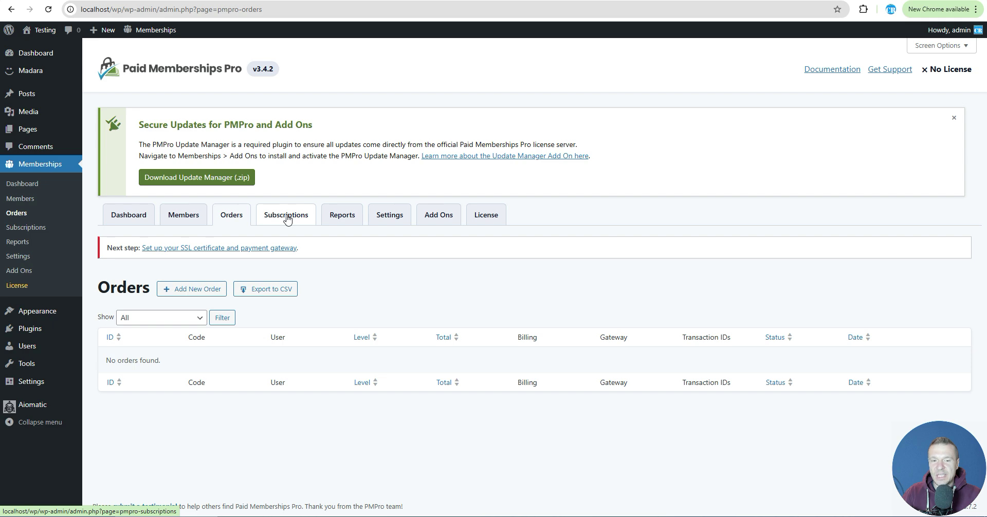
Look over the membership dashboard and the membership levels, including the level types offered for a new level in Main Group
left_click(114, 218)
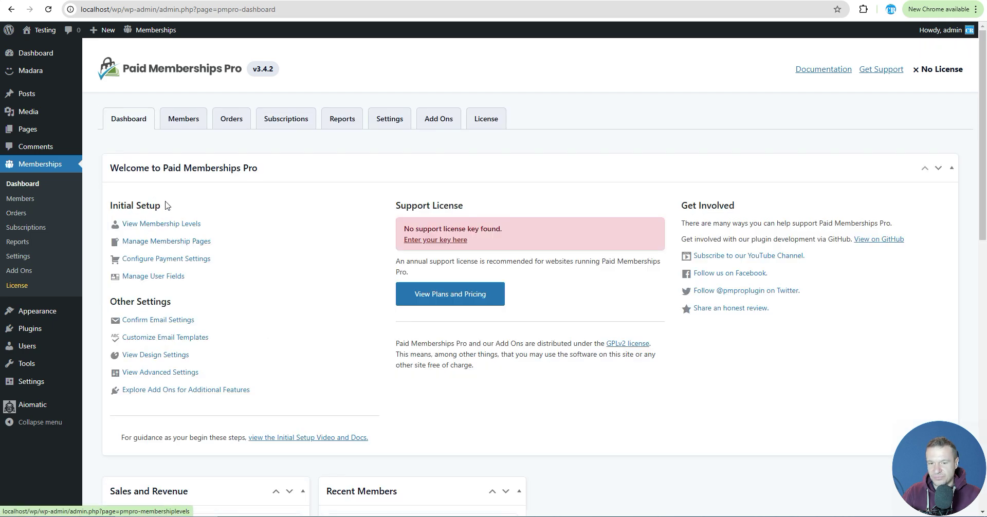
scroll(220, 283, "down", 4)
scroll(220, 282, "down", 5)
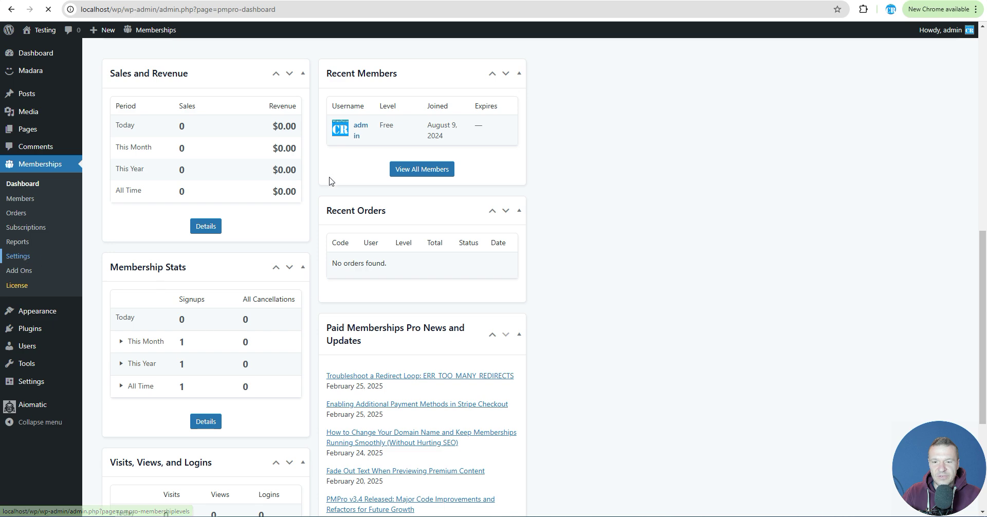
scroll(224, 316, "down", 2)
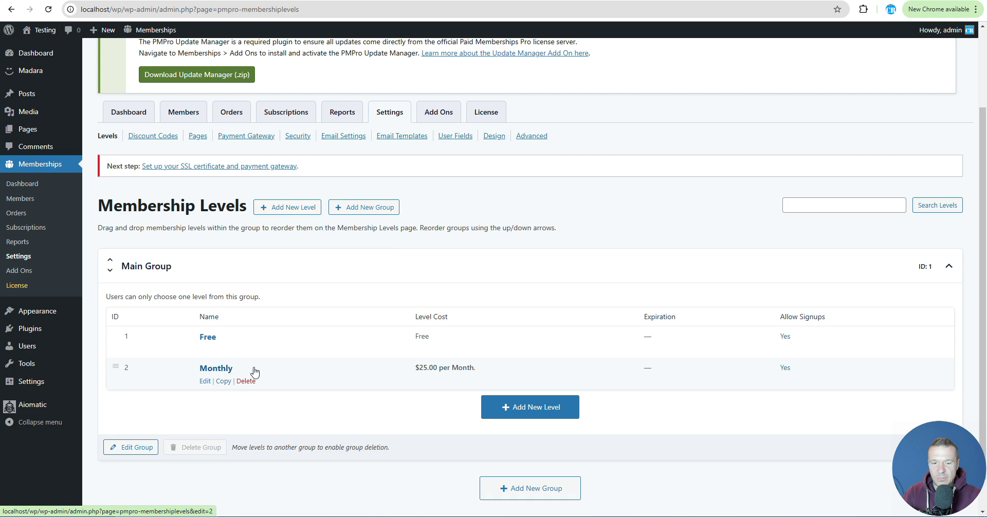
left_click(503, 409)
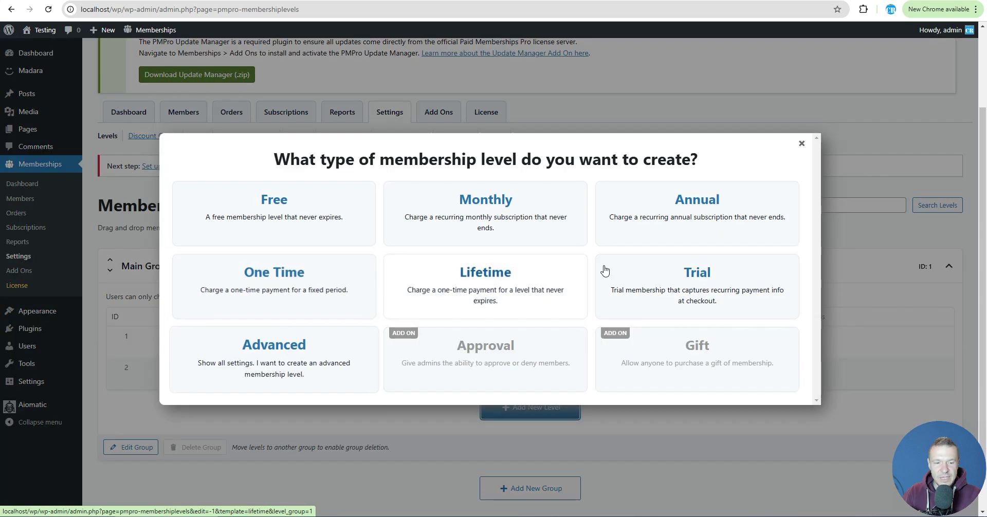
left_click(802, 144)
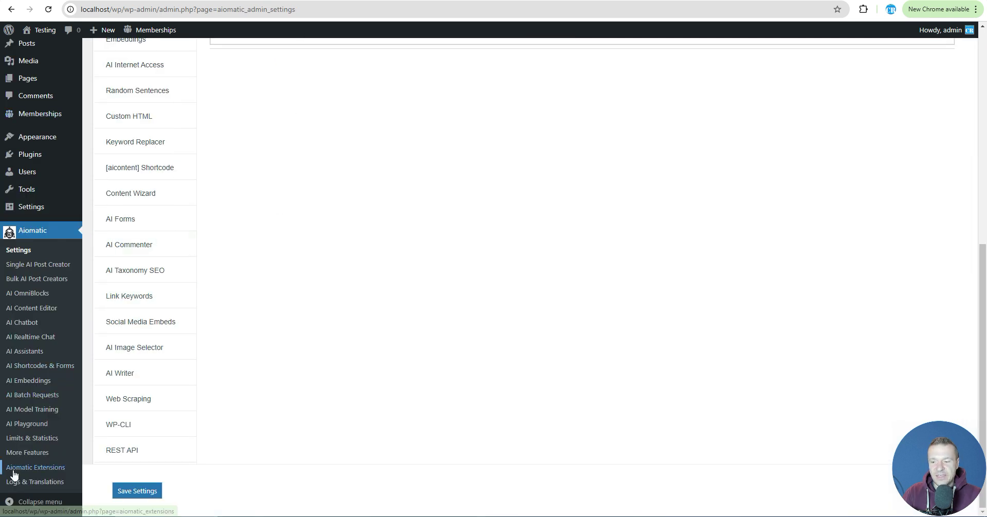
Open the AI usage limits in Aiomatic's Limits & Statistics and go to the rule-based restrictions
left_click(21, 441)
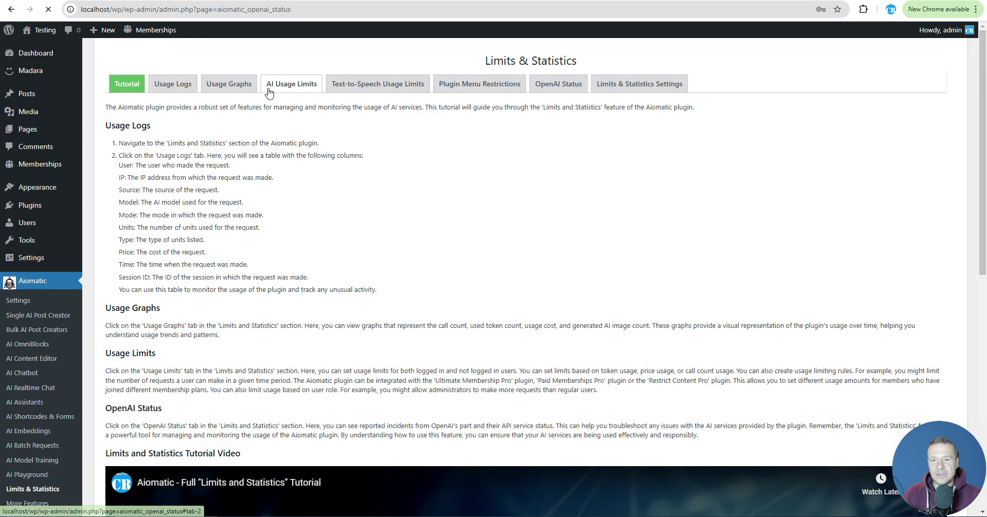
left_click(289, 85)
scroll(316, 213, "down", 5)
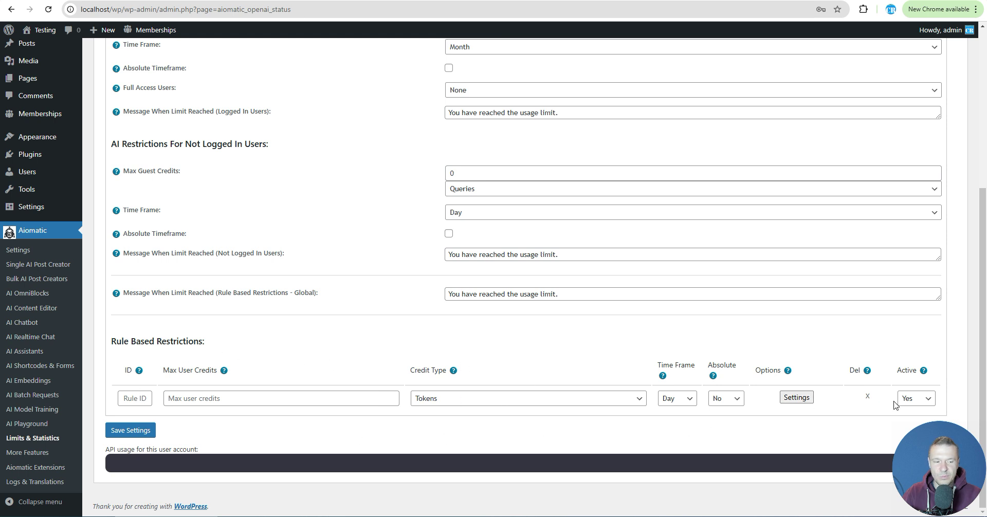
Set the new restriction rule's maximum user credits to 100, with Tokens as the credit type
left_click(209, 405)
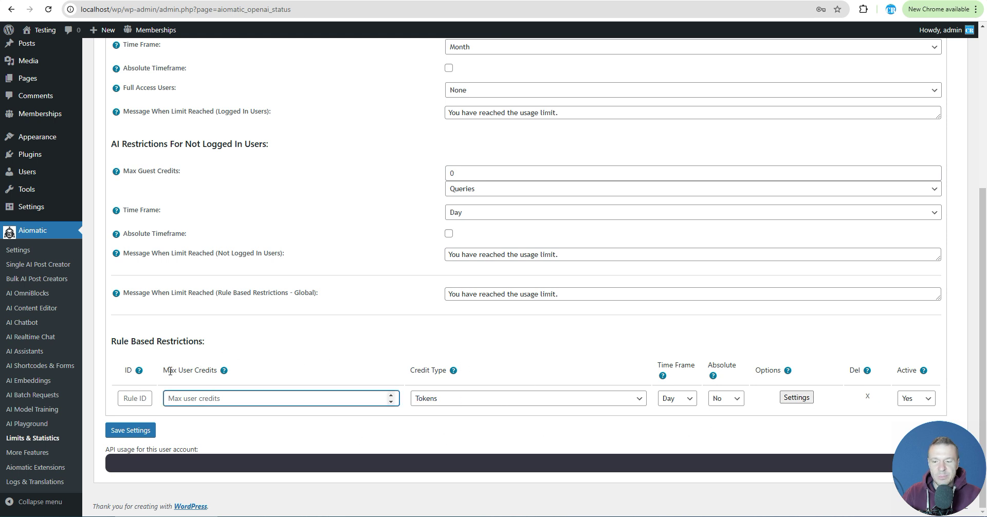
left_click_drag(164, 371, 216, 370)
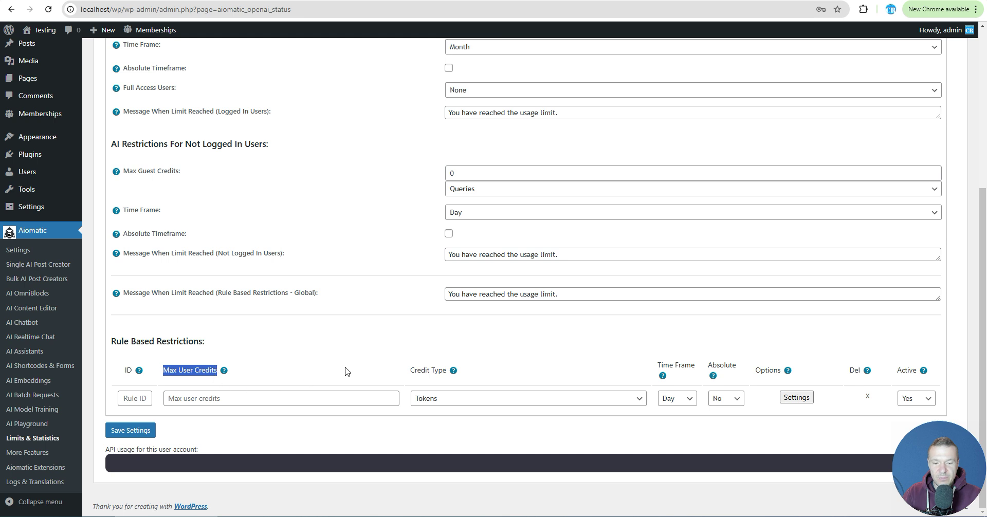
left_click_drag(413, 368, 450, 371)
left_click(342, 404)
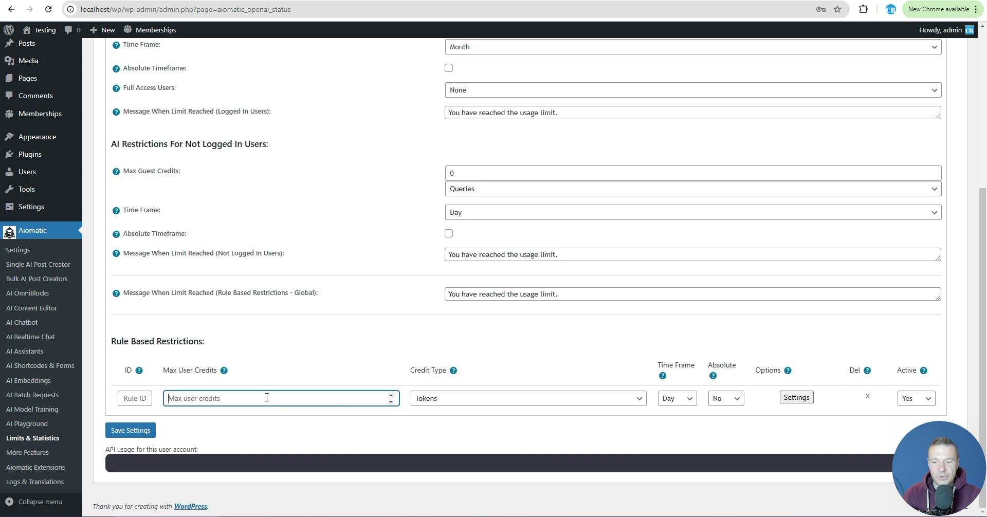
left_click(412, 399)
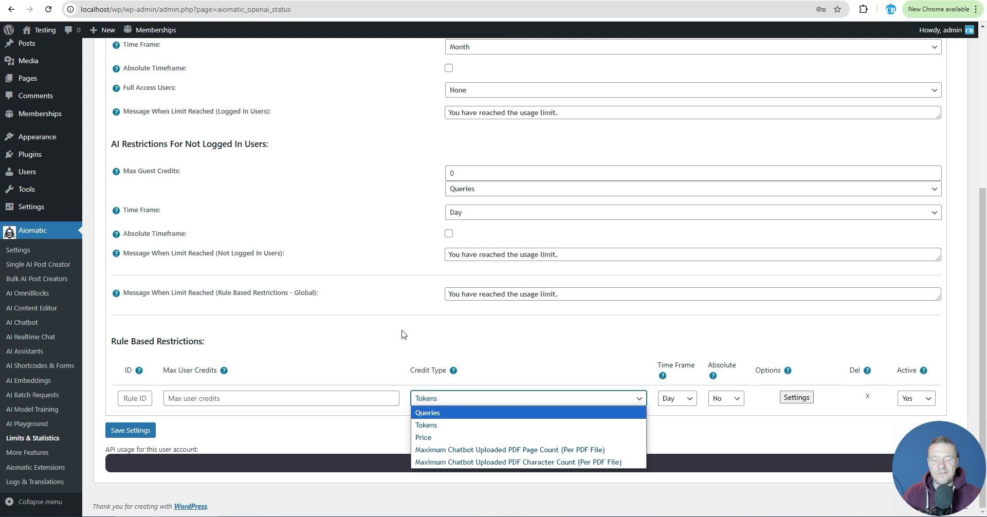
left_click(431, 426)
left_click(374, 404)
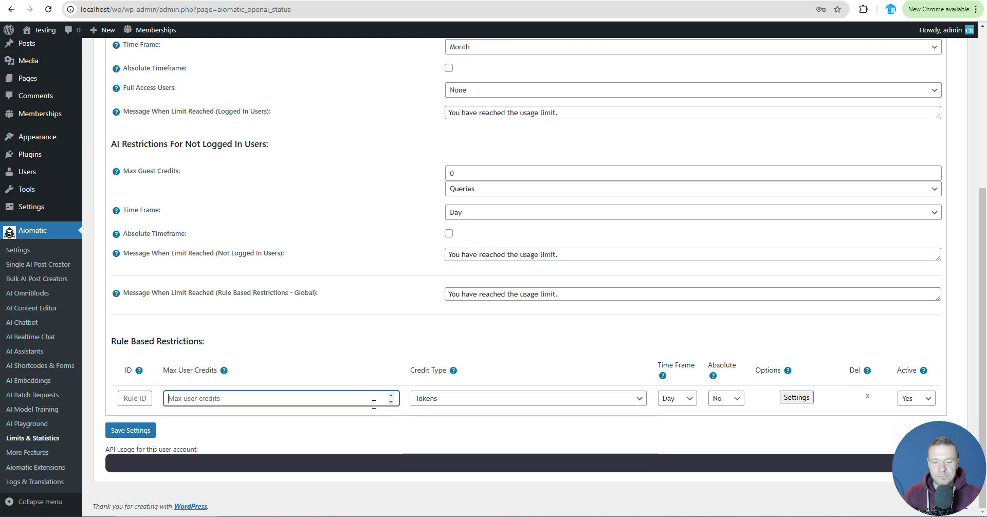
type("100")
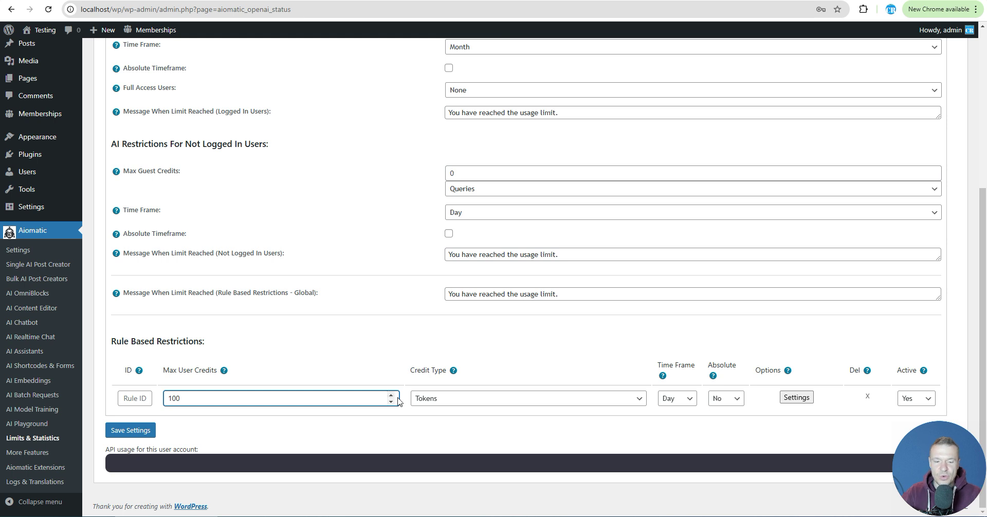
left_click(450, 400)
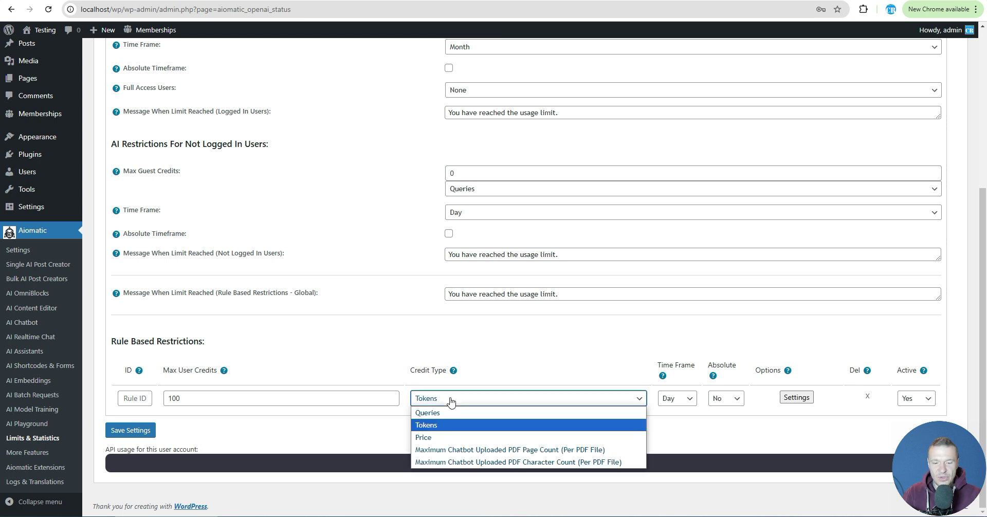
left_click(437, 426)
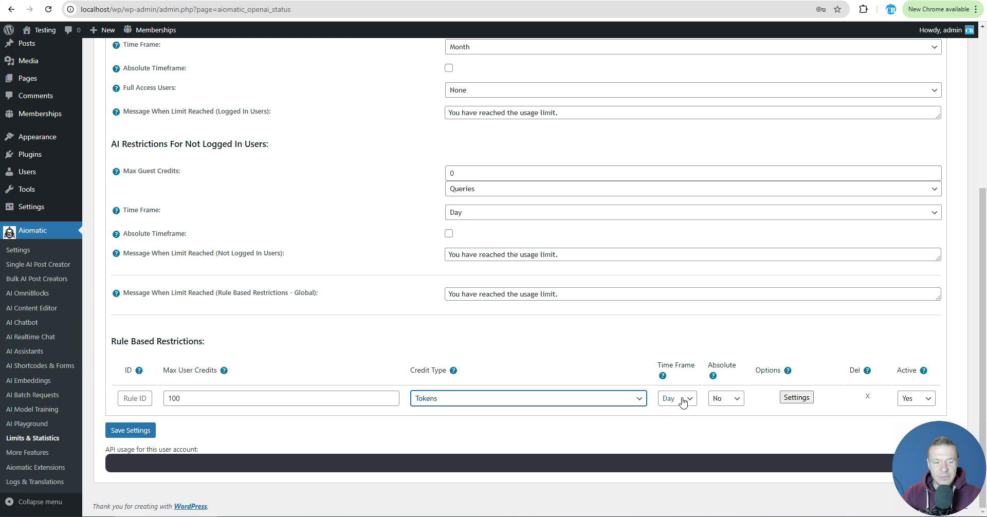
In the new rule's advanced settings, set the Paid Memberships Pro subscription plan to Free
left_click(783, 400)
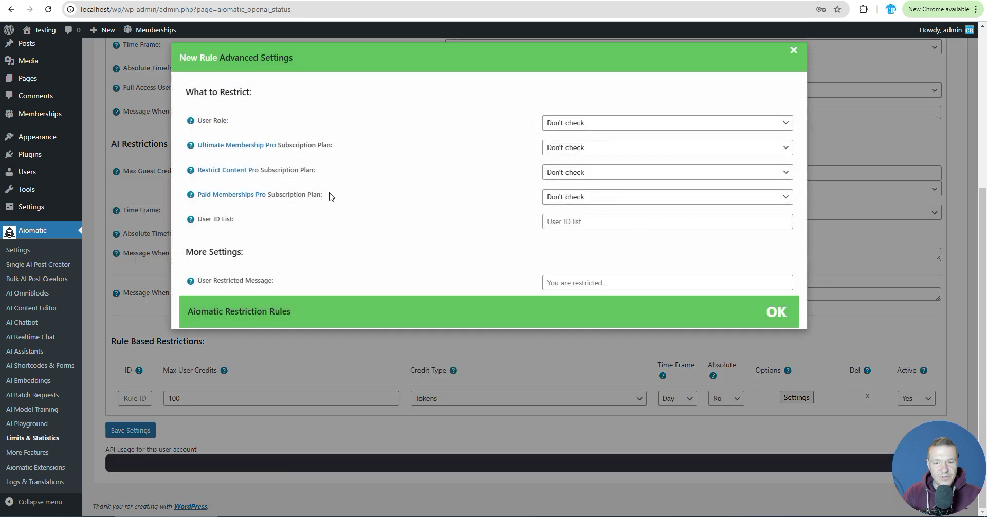
left_click(582, 199)
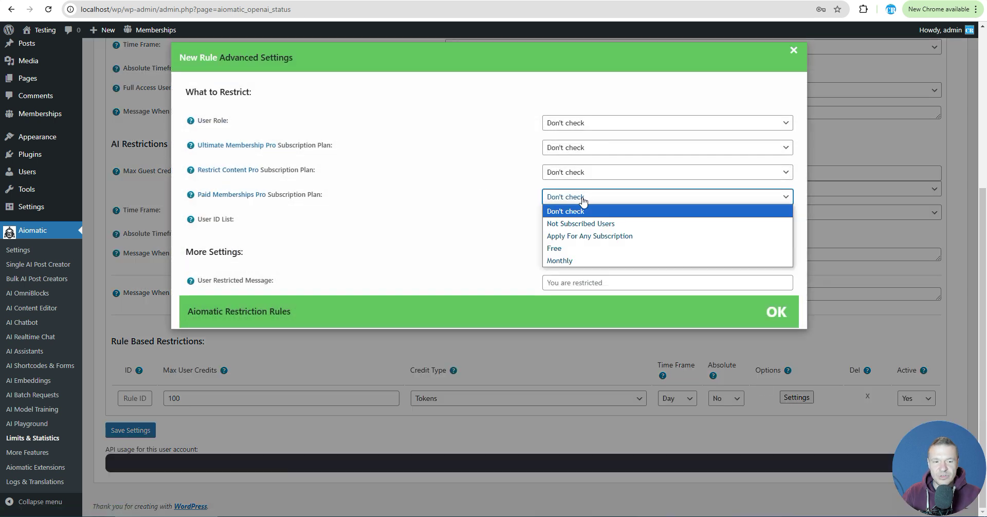
left_click(559, 249)
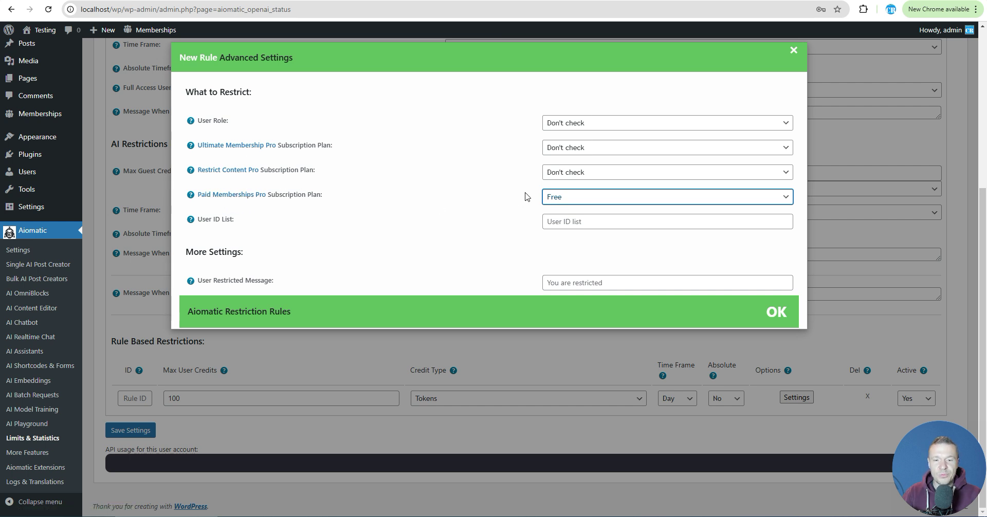
left_click(464, 337)
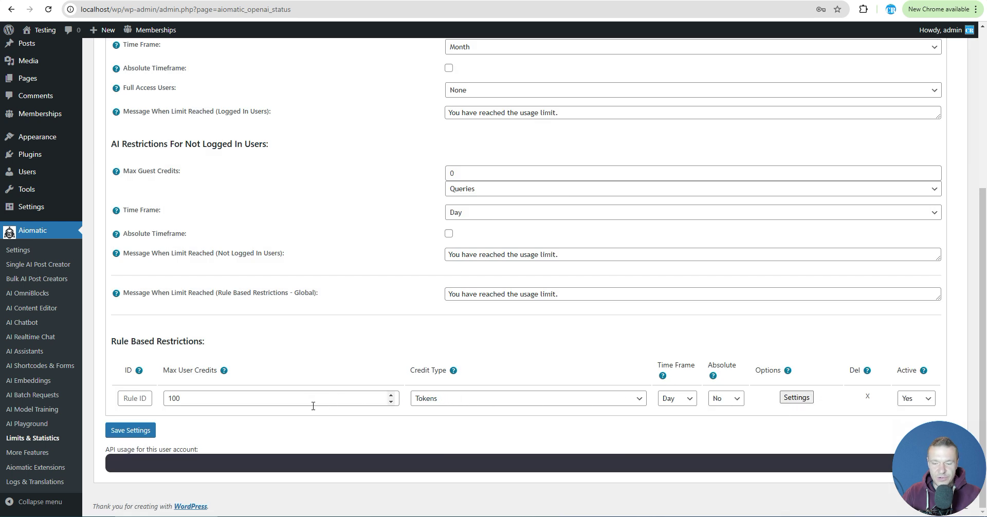
Set the new rule's maximum user credits to 10 and save the usage limit settings
left_click_drag(193, 398, 178, 399)
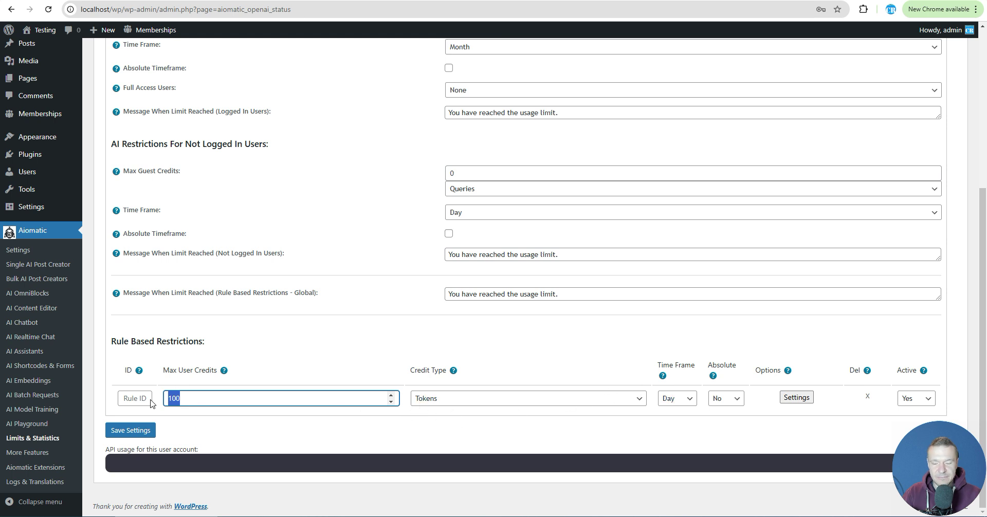
left_click(186, 399)
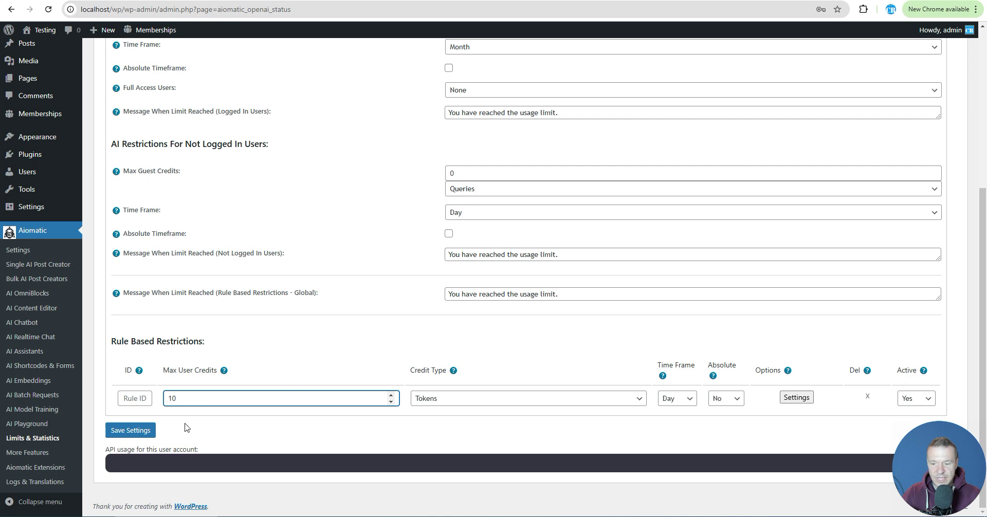
left_click(144, 431)
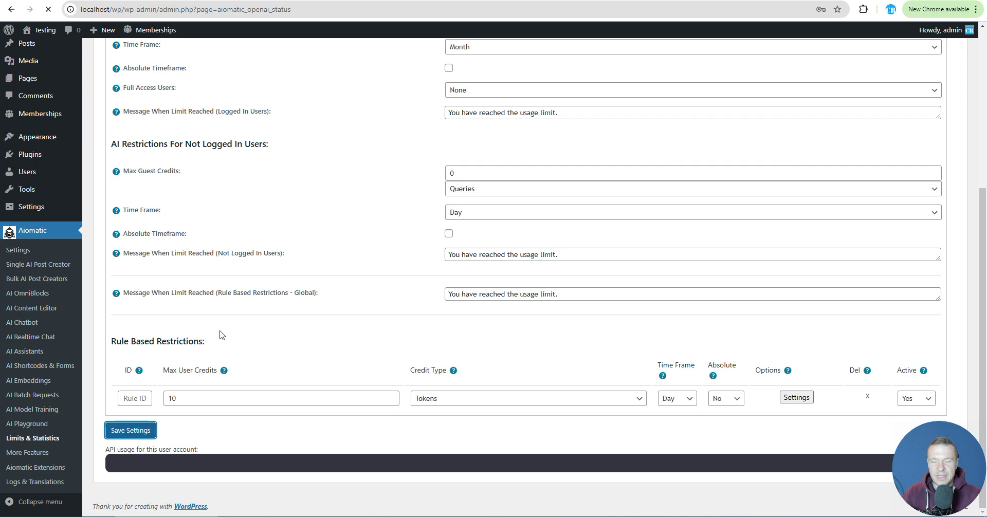
Look over the saved AI usage limits page and open the Paid Memberships Pro dashboard
scroll(301, 312, "down", 2)
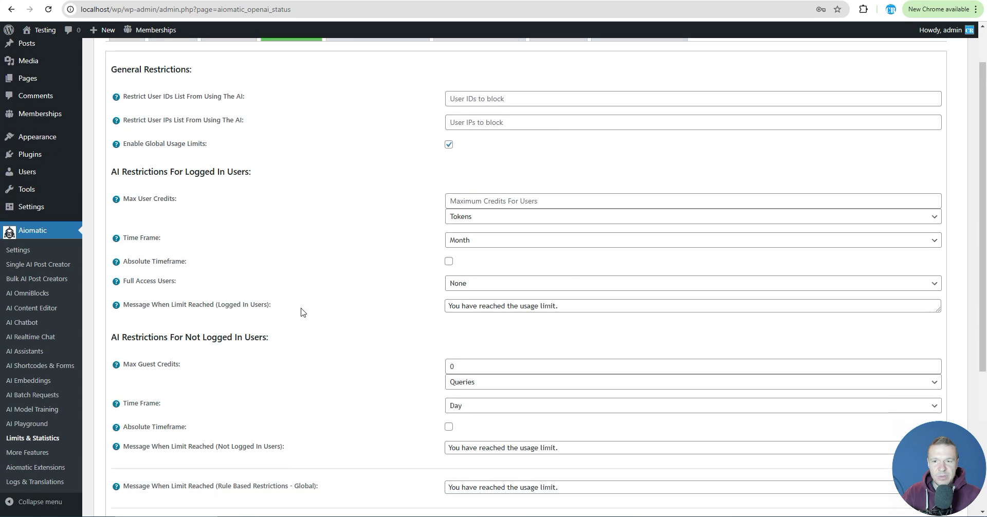
scroll(301, 313, "down", 1)
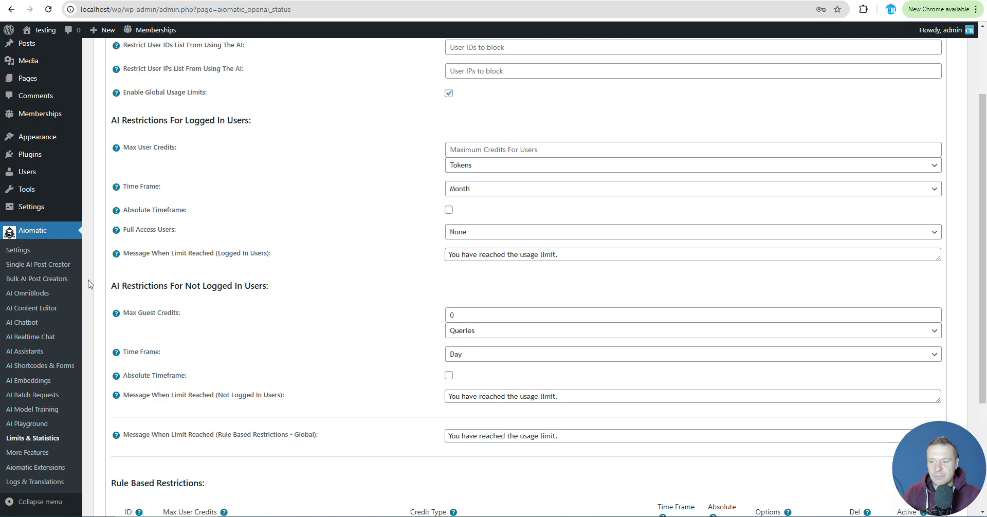
scroll(59, 231, "up", 2)
scroll(66, 258, "down", 5)
scroll(64, 252, "up", 5)
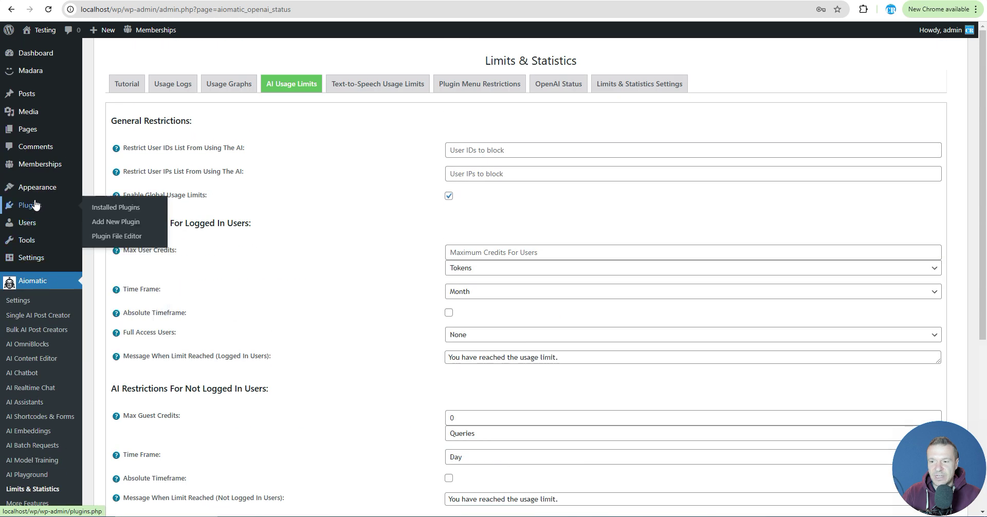
left_click(30, 170)
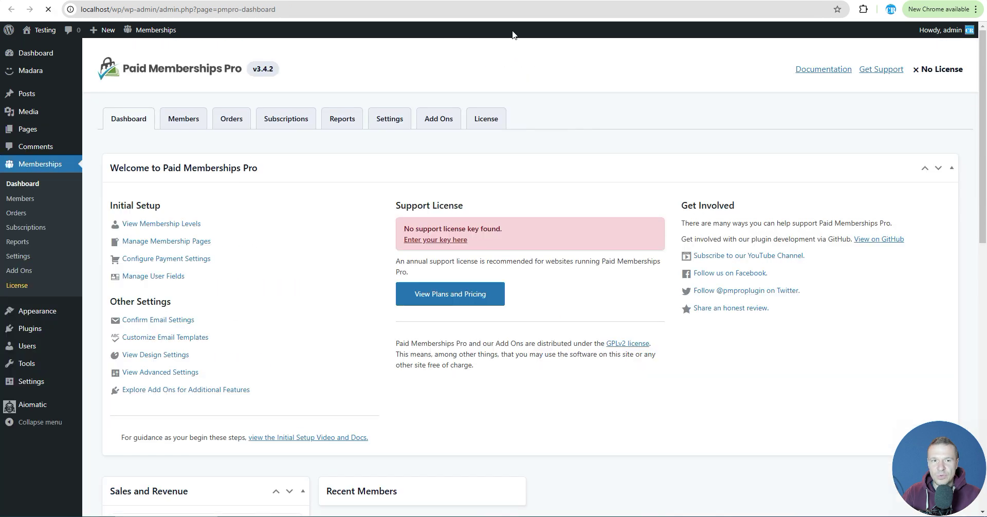
Check the membership level in the Paid Memberships Pro members list, and open Aiomatic's AI Chatbot page
left_click(183, 215)
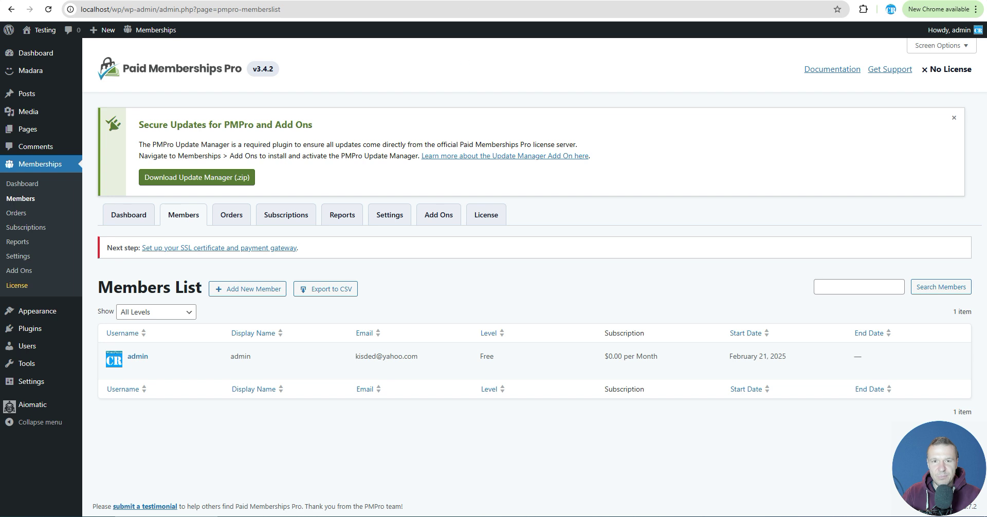
key("ctrl+Tab")
mouse_move(32, 408)
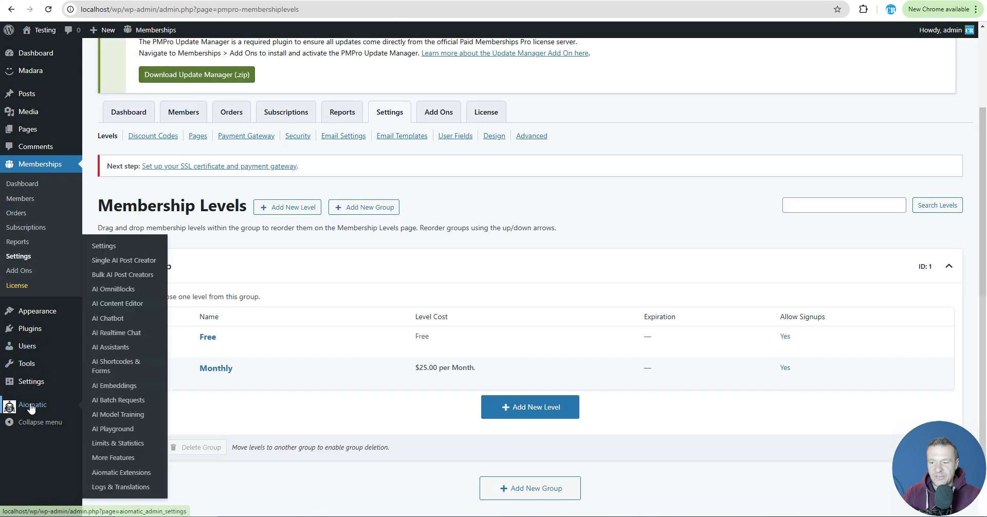
left_click(108, 319)
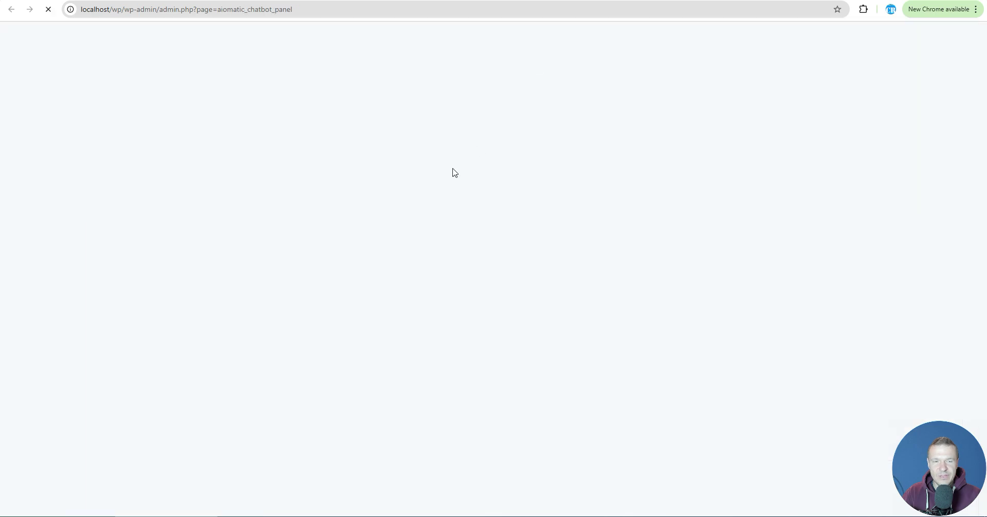
Test the usage limit by sending "hi!" in the chatbot preview, and examine the response message
scroll(399, 268, "down", 20)
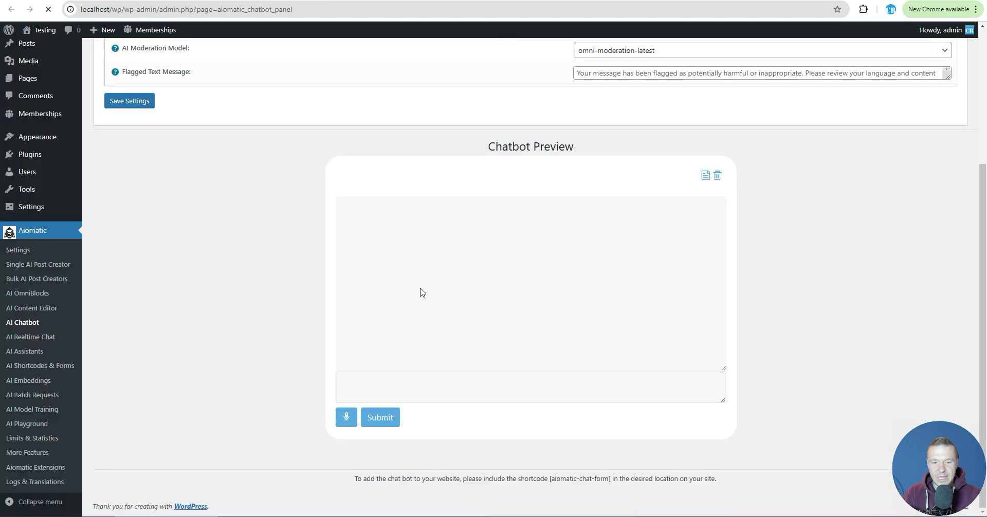
left_click(408, 384)
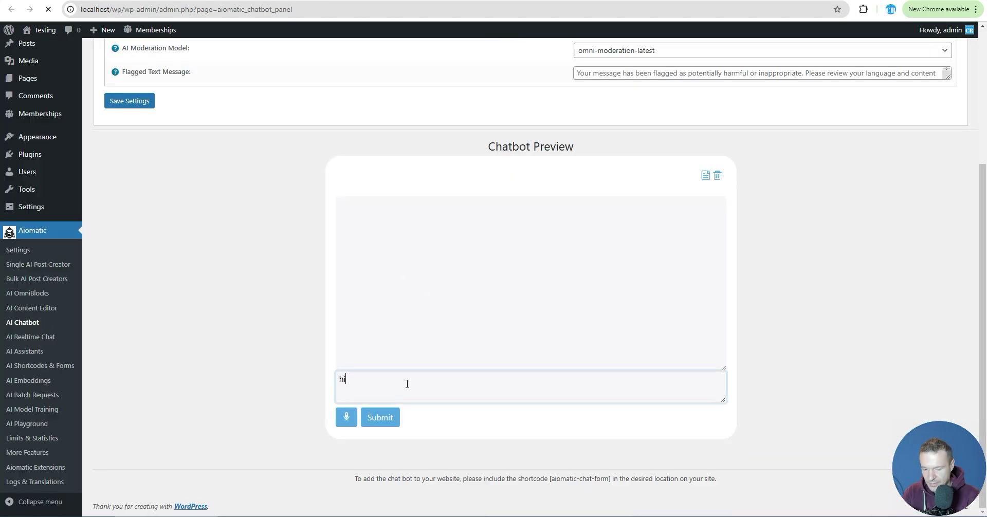
left_click(381, 417)
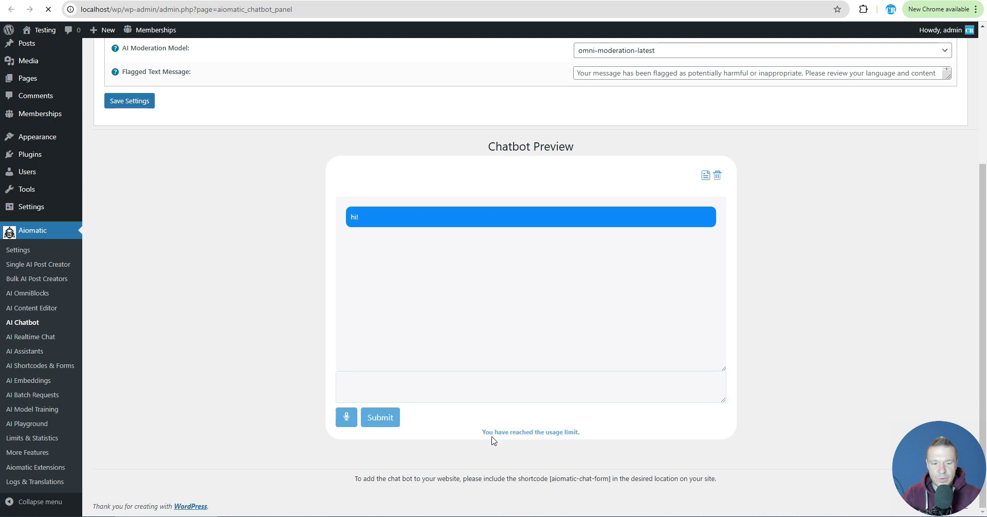
triple_click(552, 431)
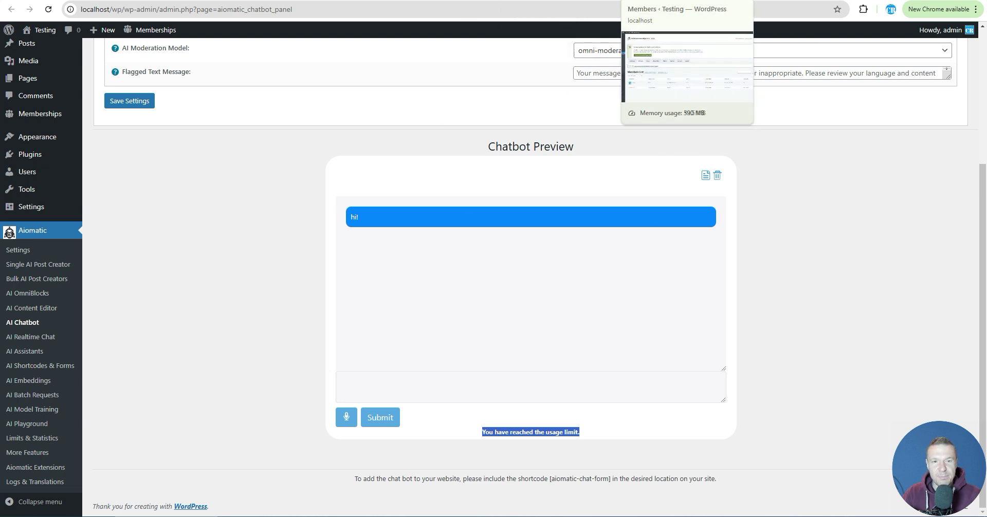
Check the Free plan rule's advanced settings on the AI usage limits page, set its maximum user credits to 10000 and save
left_click(671, 1)
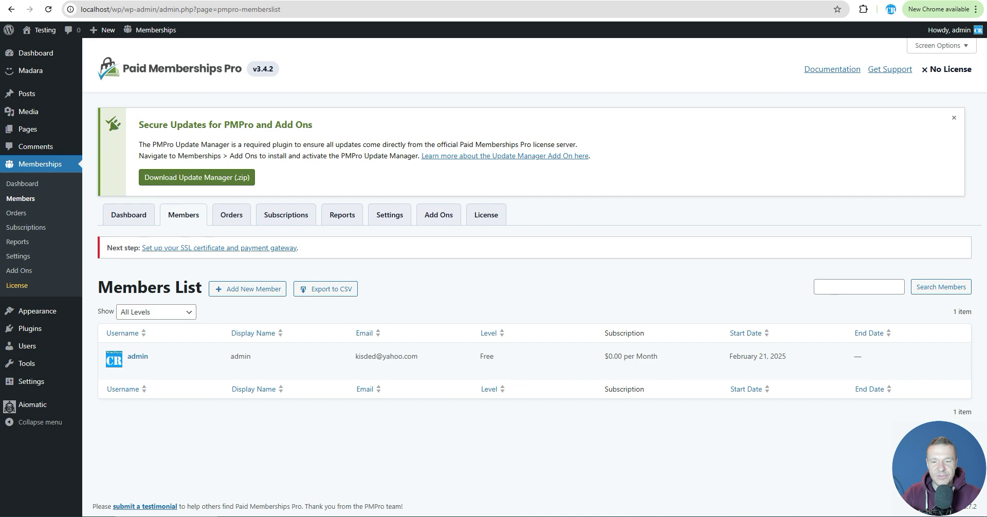
left_click(576, 1)
left_click(463, 1)
left_click(348, 2)
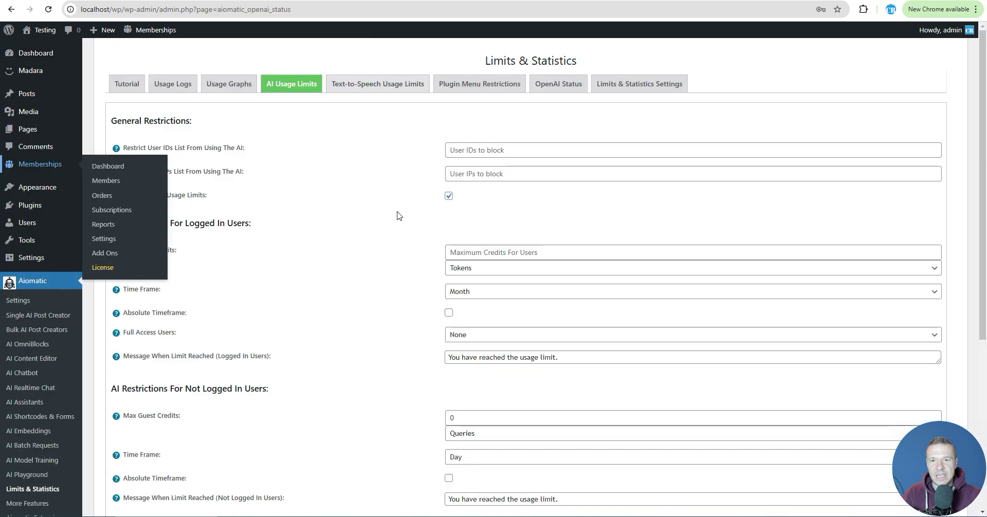
scroll(350, 329, "down", 1)
scroll(352, 329, "down", 5)
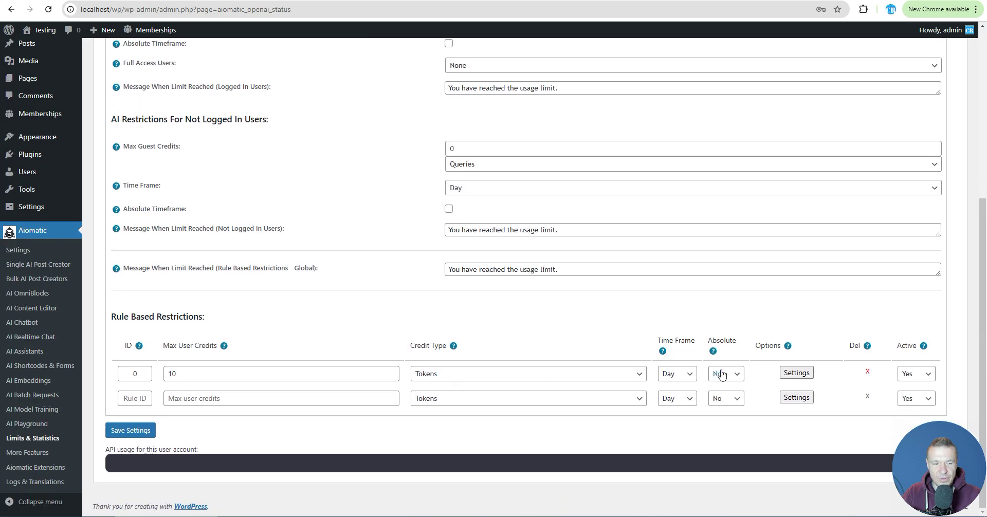
left_click(796, 373)
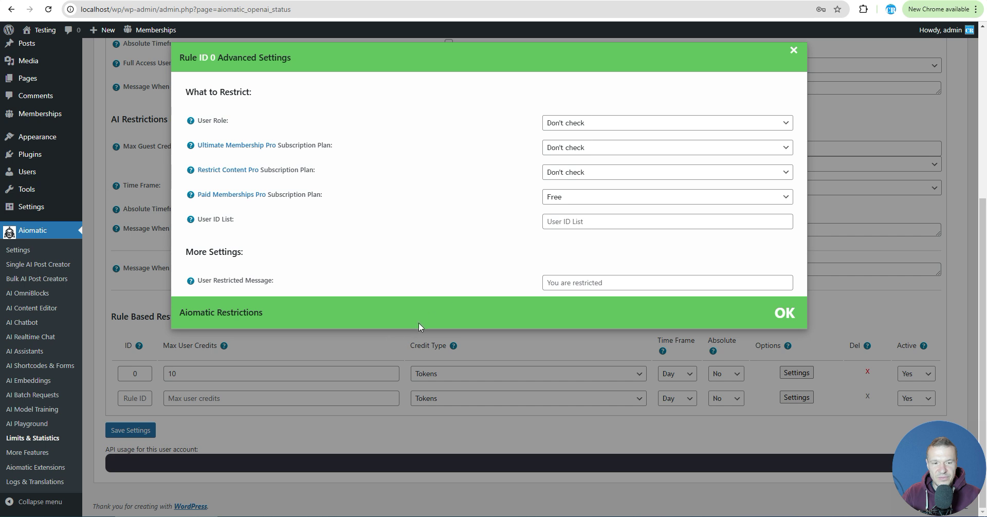
left_click(191, 375)
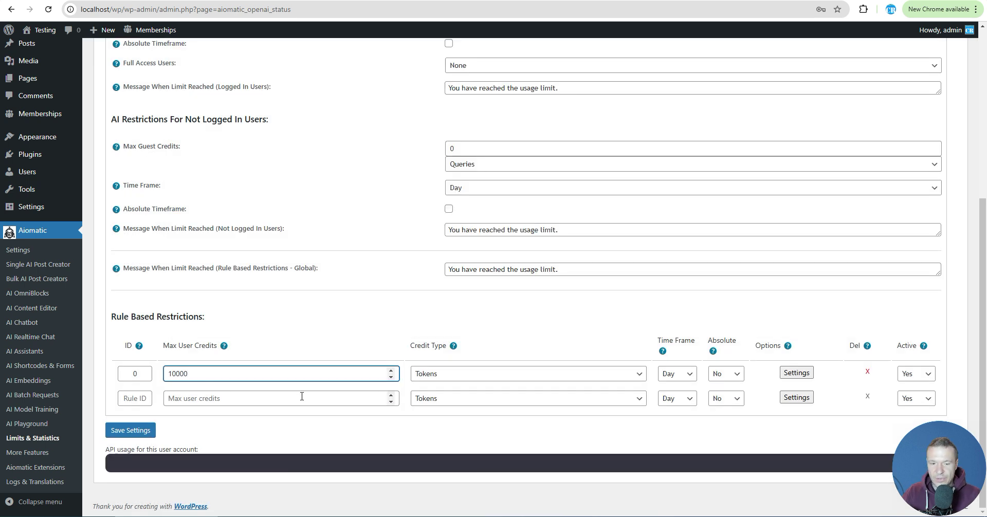
left_click(129, 430)
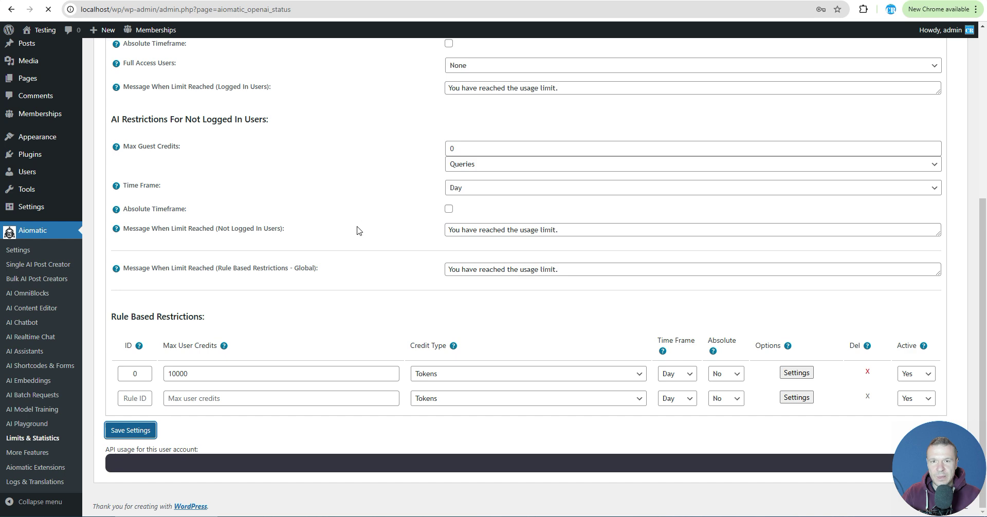
Reload the AI Chatbot page and send "hi" in the chatbot preview to test the raised token limit
left_click(150, 0)
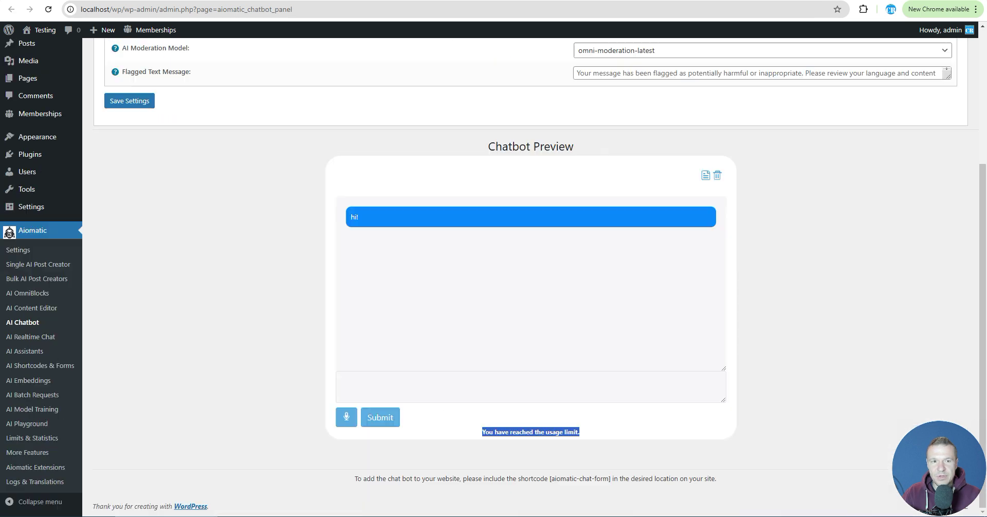
left_click(48, 10)
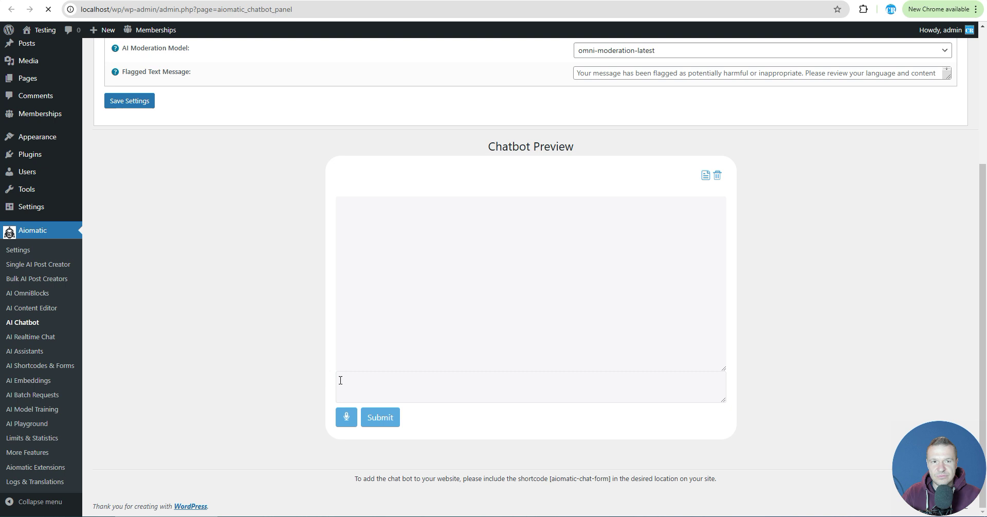
left_click(352, 381)
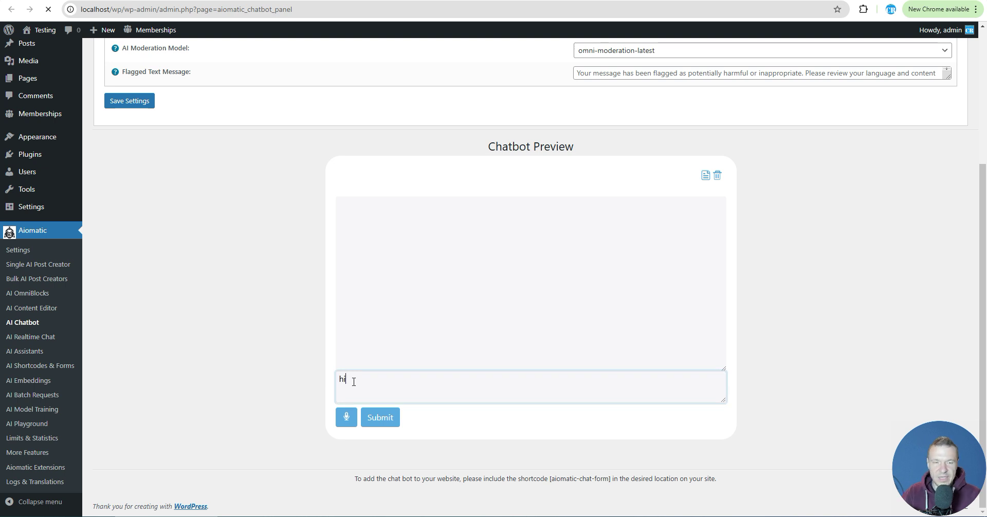
key("Return")
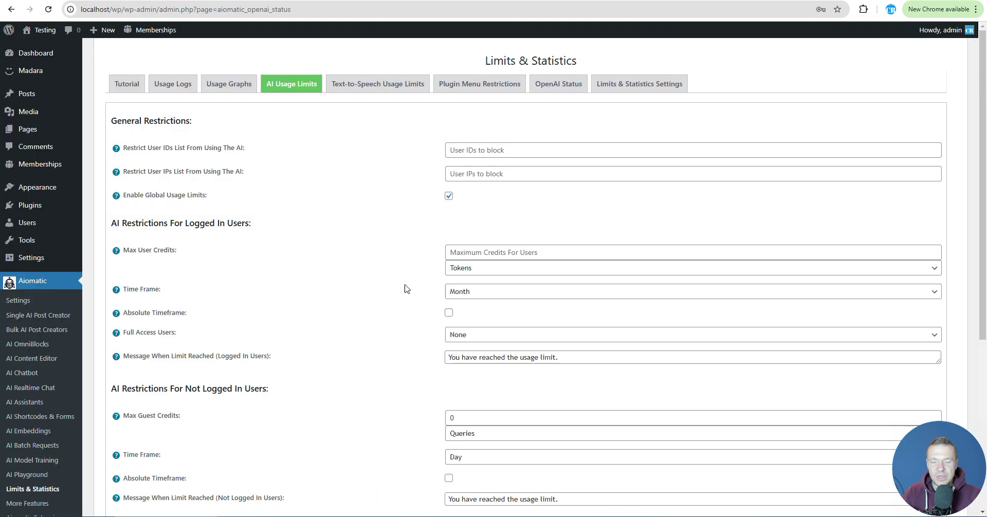
On the AI usage limits page, set the Free plan rule's maximum user credits to 100 and the new rule's to 10000
scroll(407, 289, "down", 5)
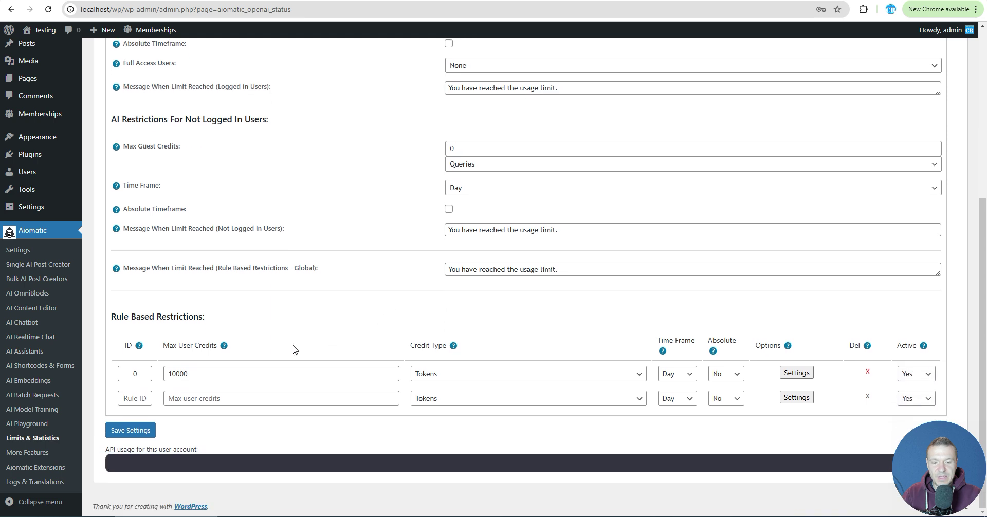
left_click(193, 375)
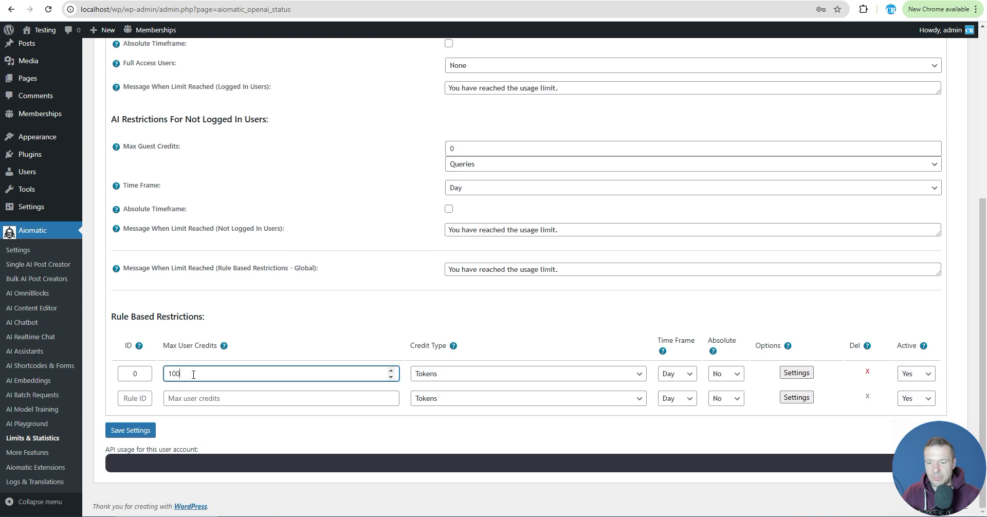
left_click(186, 398)
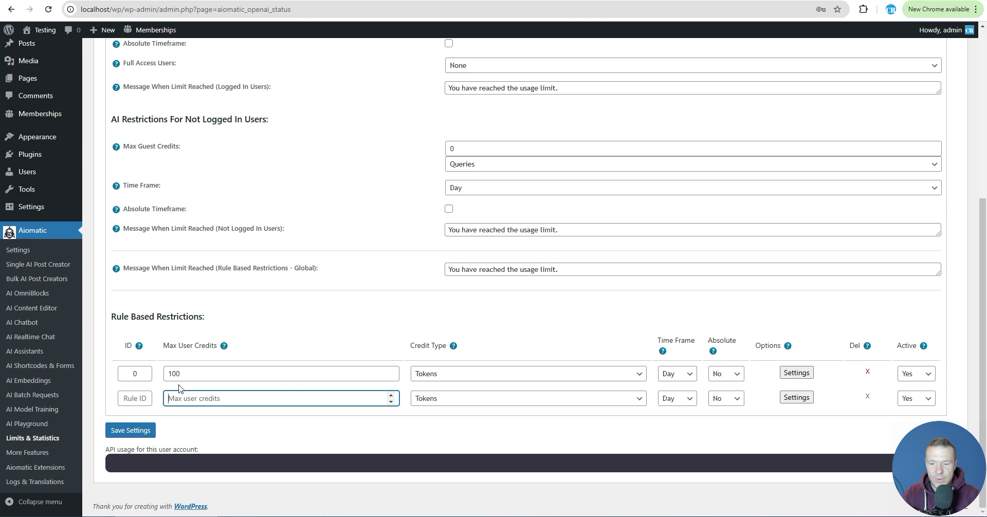
type("10000")
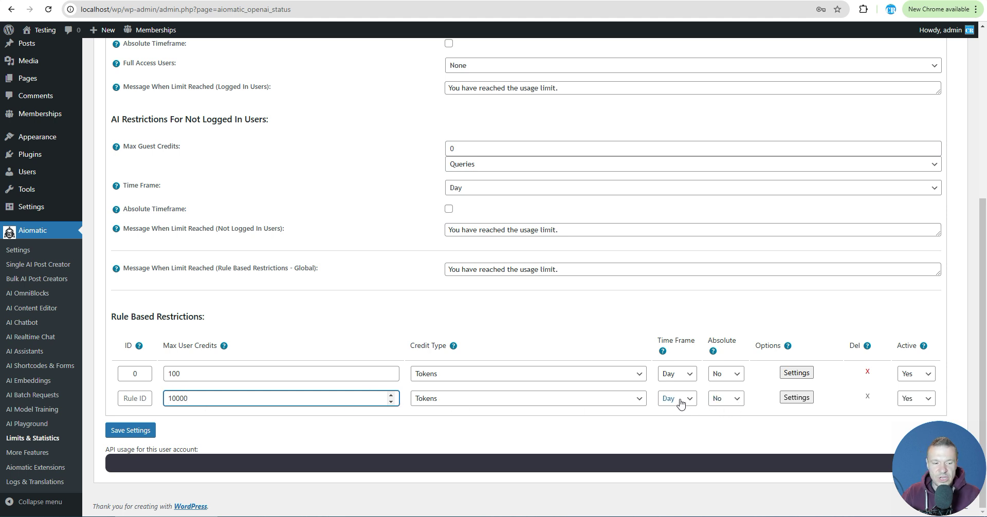
Set the new rule's Paid Memberships Pro subscription plan to Monthly and save the usage limit settings
left_click(796, 398)
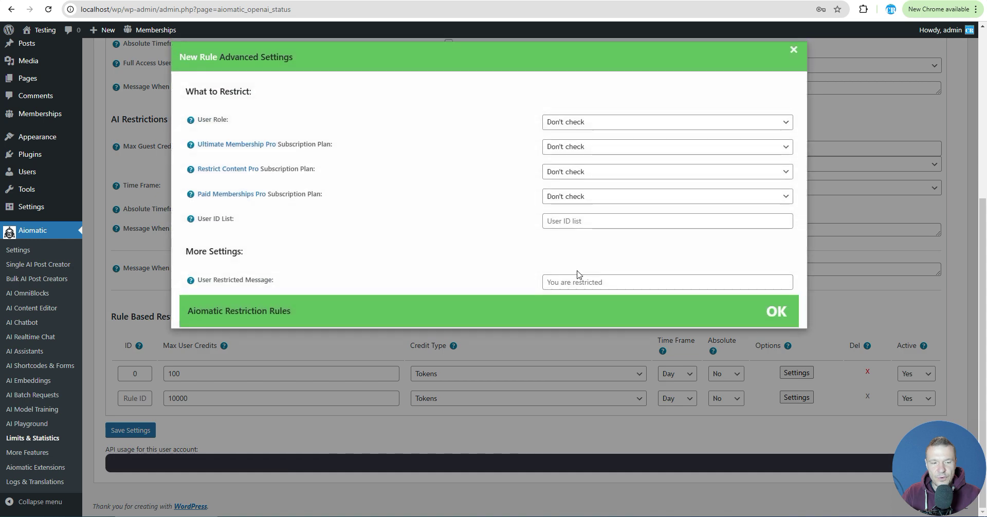
left_click(546, 198)
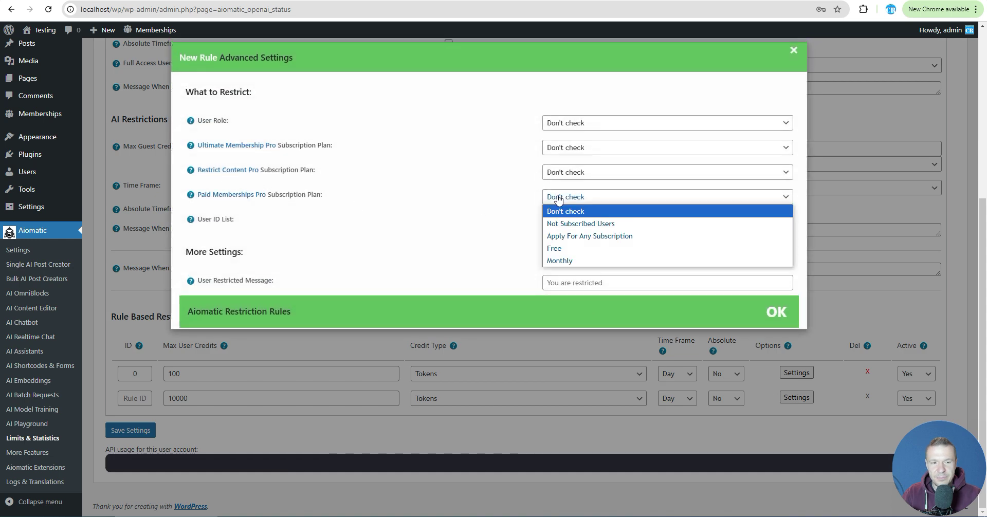
left_click(569, 262)
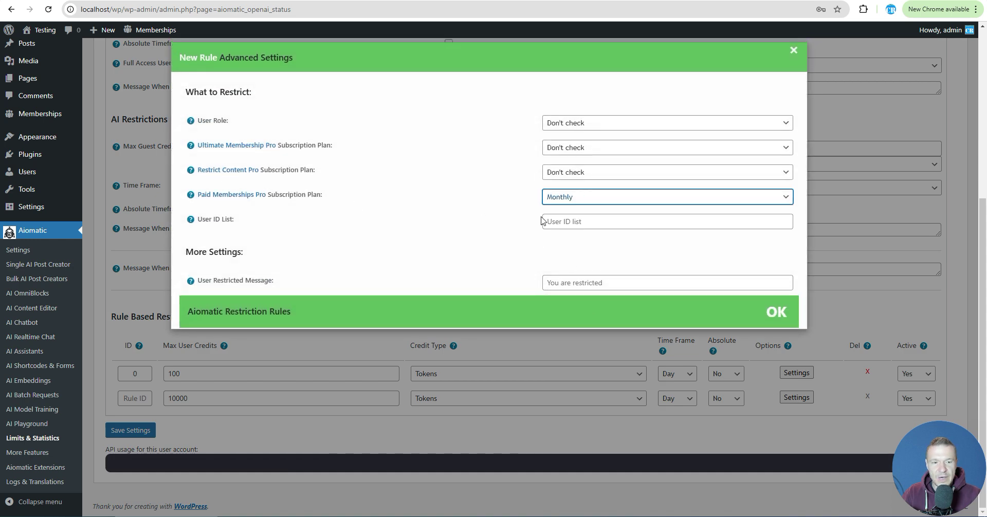
left_click(773, 312)
left_click(148, 431)
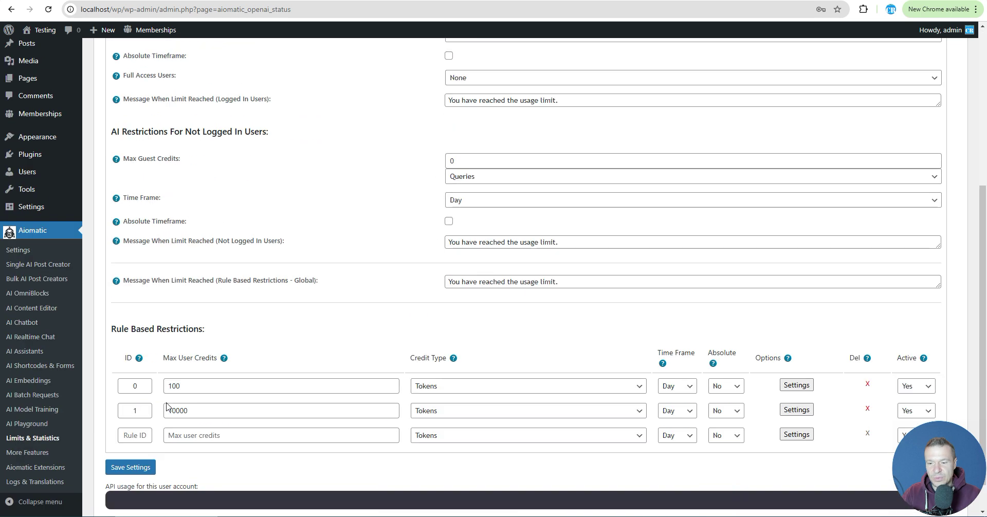
Enter another rule with 0 maximum user credits and its Paid Memberships Pro subscription plan set to Not Subscribed Users
left_click(194, 400)
type("0")
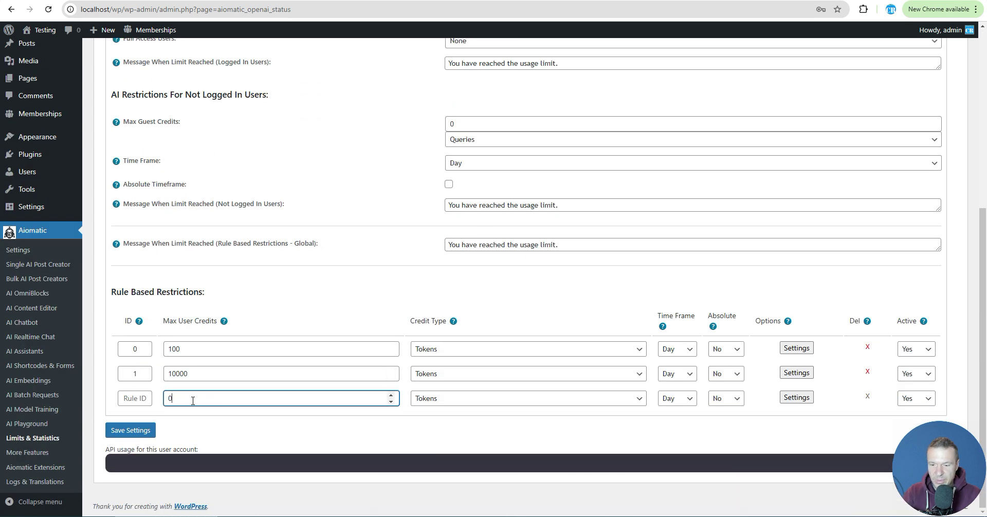
left_click(795, 398)
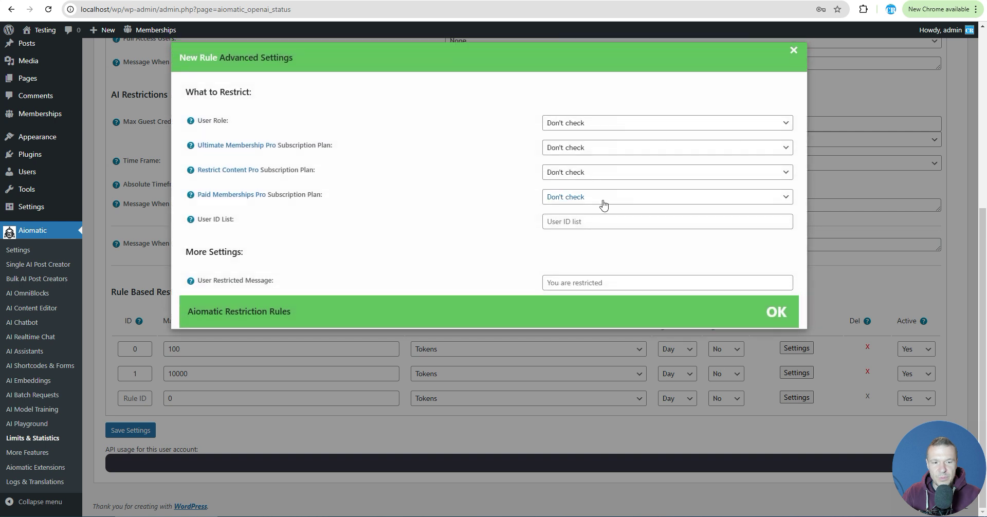
left_click(559, 201)
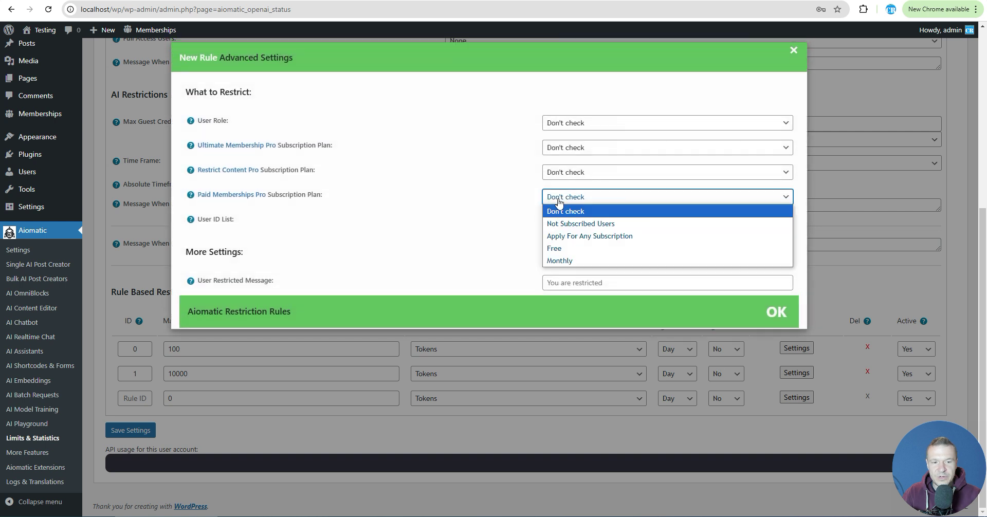
left_click(570, 224)
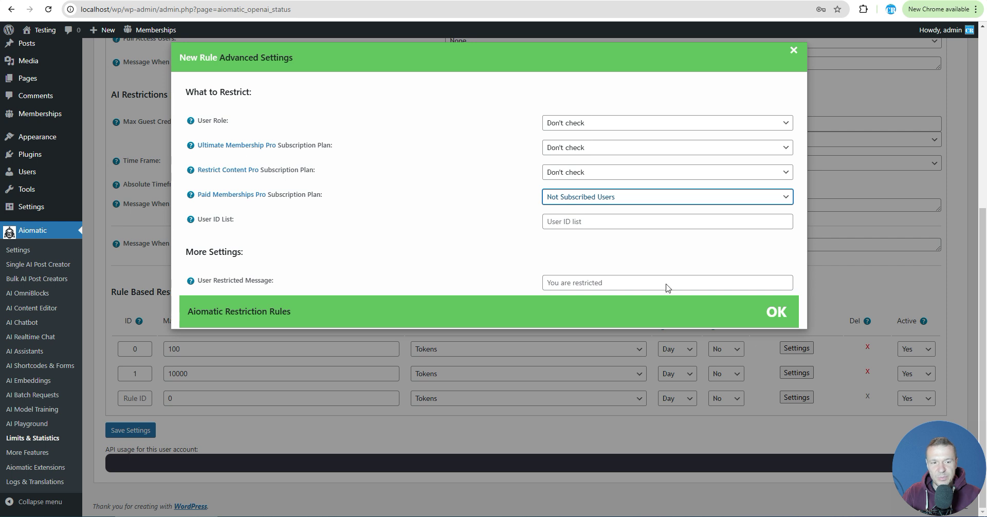
left_click(783, 319)
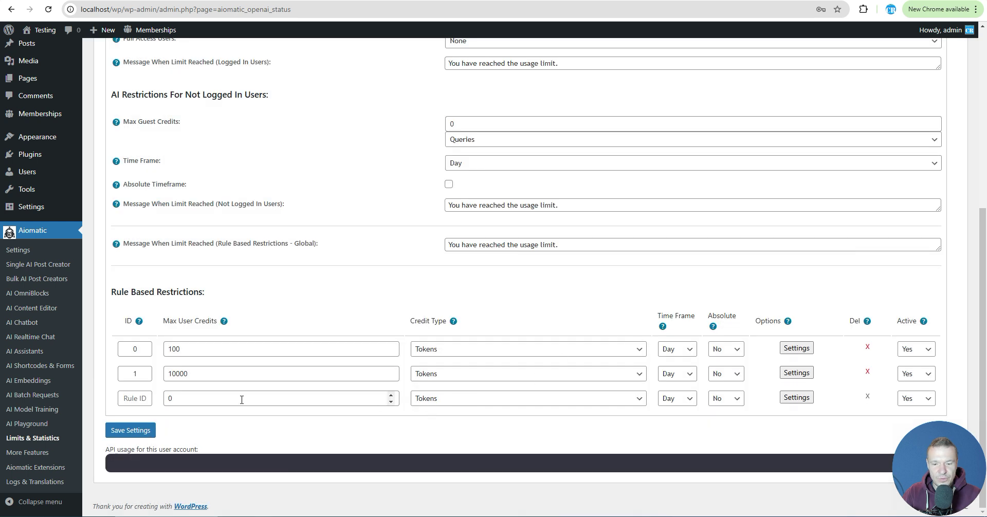
Set the maximum user credits of the new rule for non-subscribed users to 1 and save the usage limit settings
left_click_drag(179, 399, 168, 400)
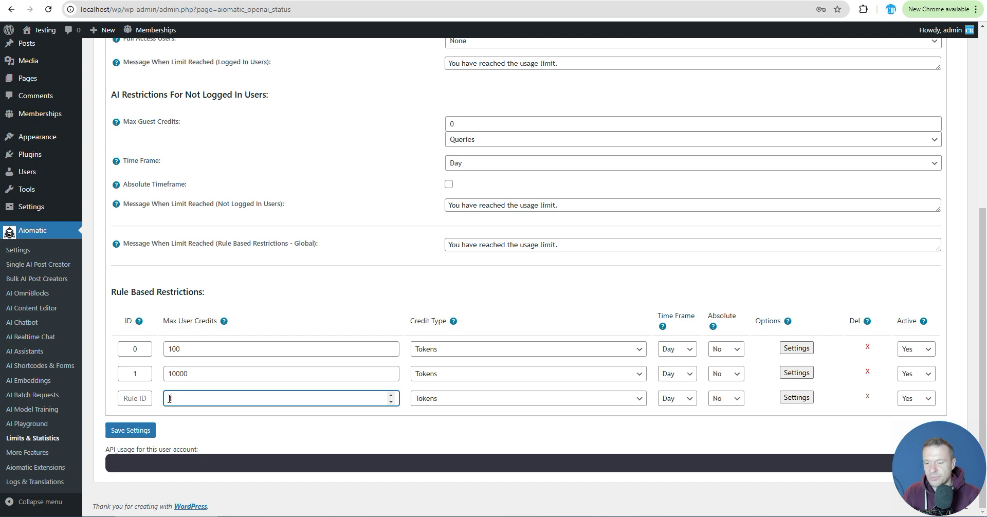
type("1")
left_click(138, 433)
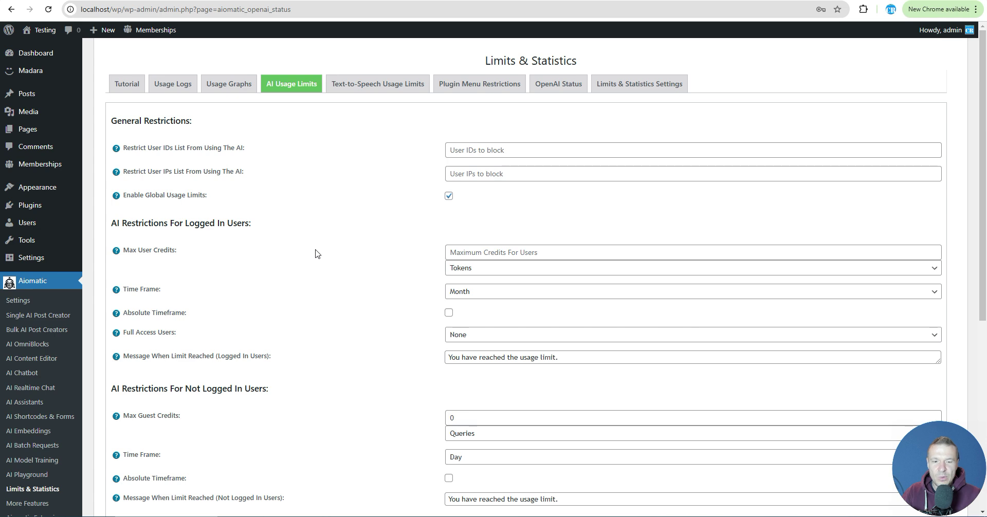
Set the non-subscribed users rule's maximum user credits to 0 and its credit type to Price
scroll(316, 253, "down", 6)
left_click(196, 373)
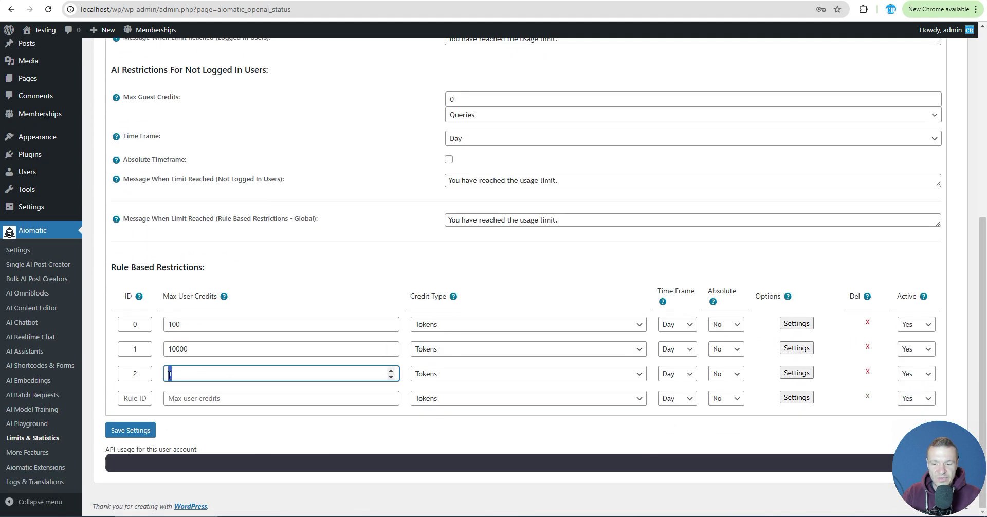
left_click(448, 373)
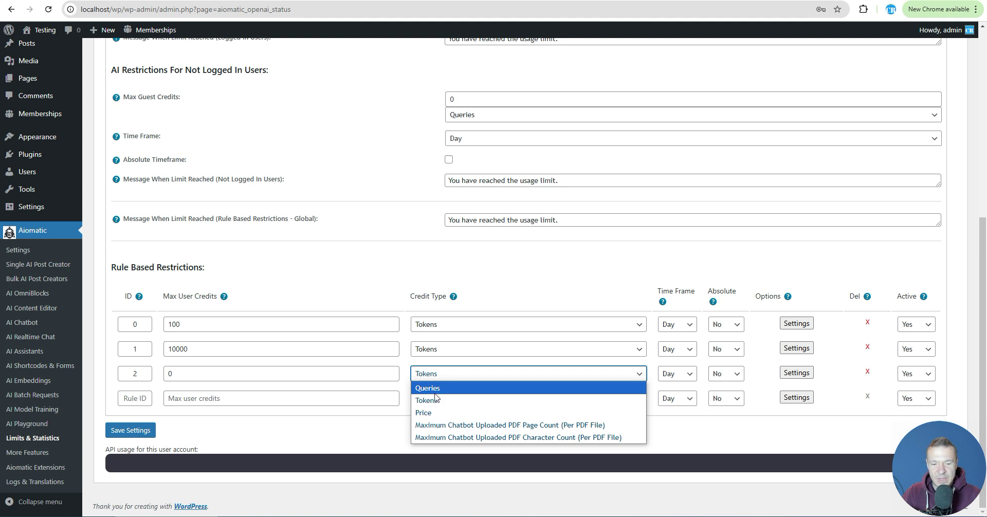
left_click(427, 414)
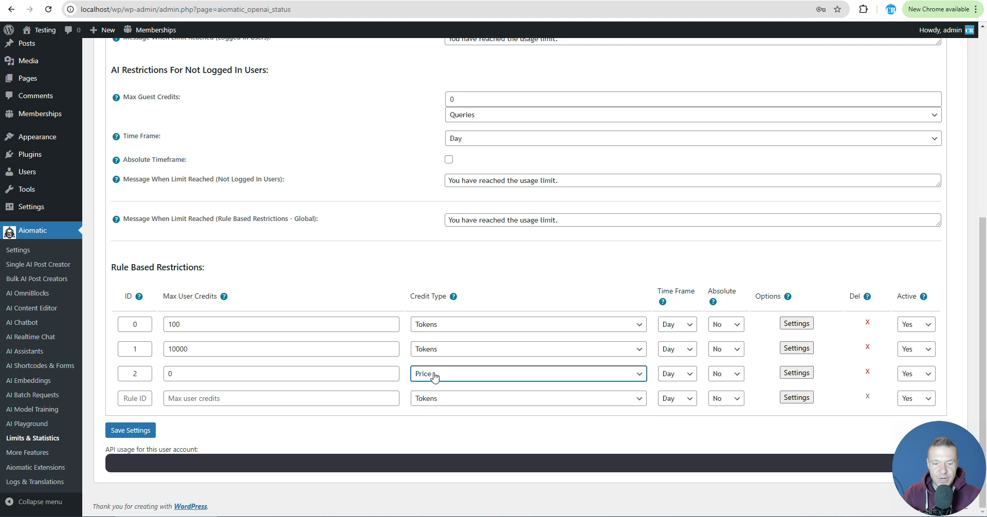
Set the Free members rule (ID 0) to 0.10 maximum user credits with credit type Price
left_click(202, 376)
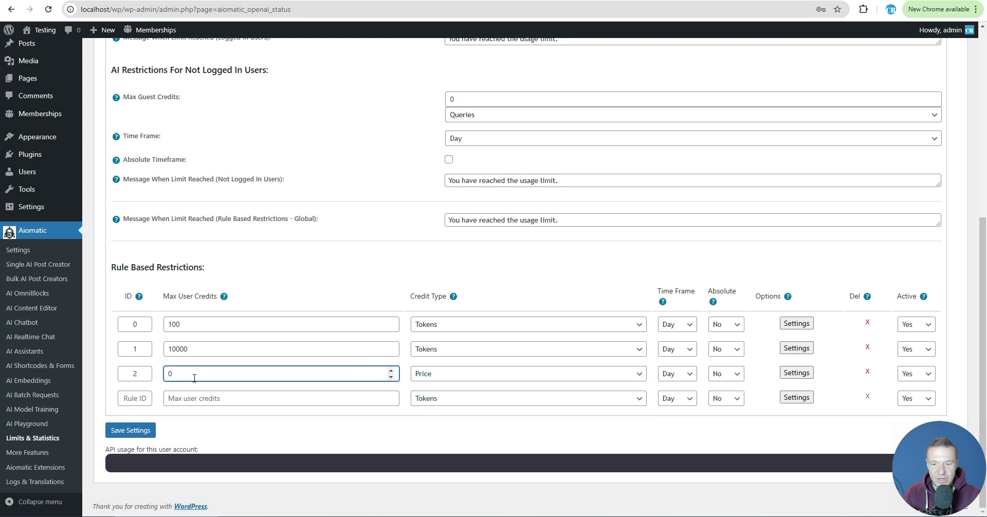
left_click(488, 374)
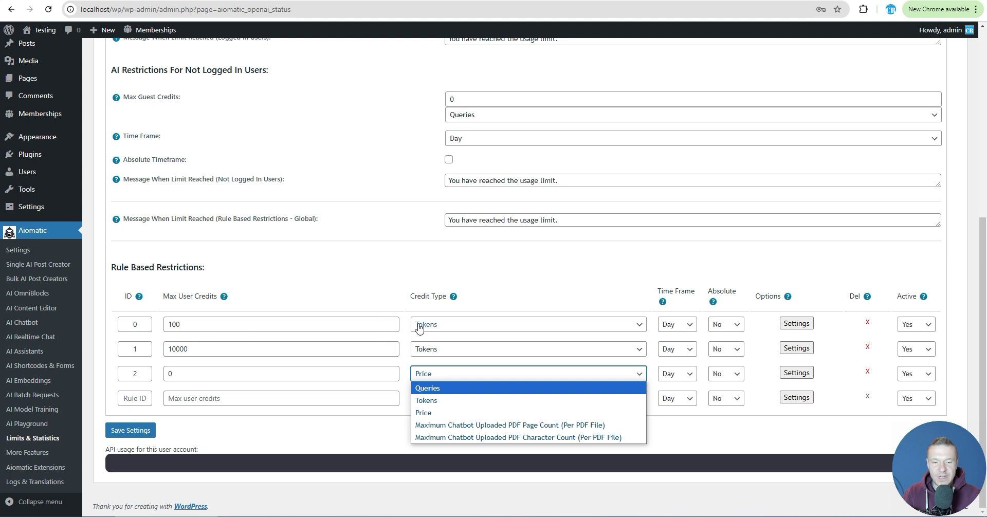
left_click_drag(184, 326, 173, 325)
type("0.")
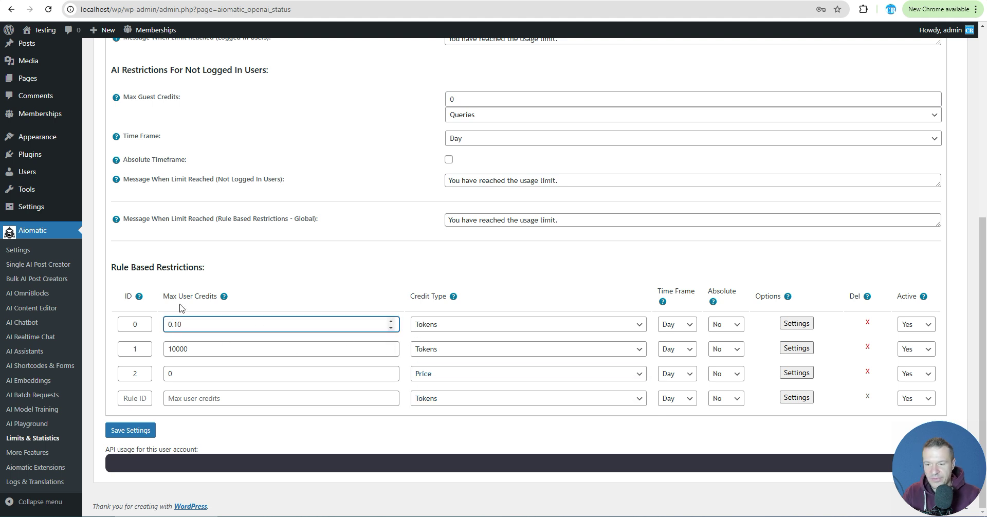
left_click(419, 325)
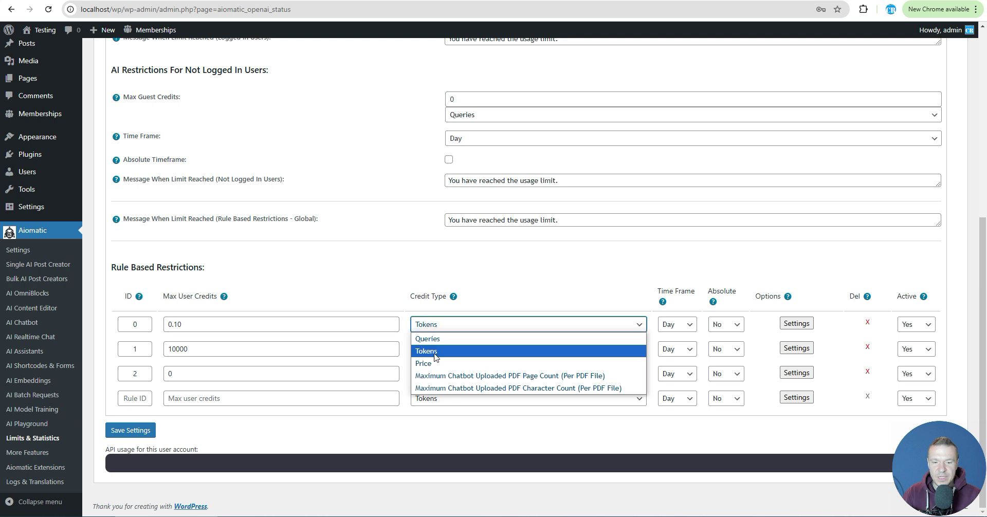
left_click(434, 362)
Set the Monthly members rule (ID 1) to 1 maximum user credit with credit type Price
left_click(196, 349)
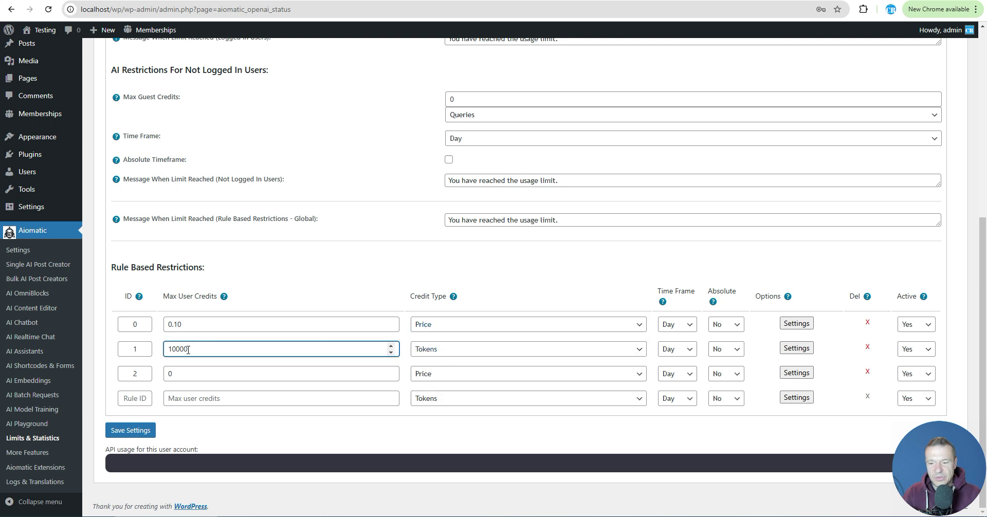
key("BackSpace")
key("BackSpace")
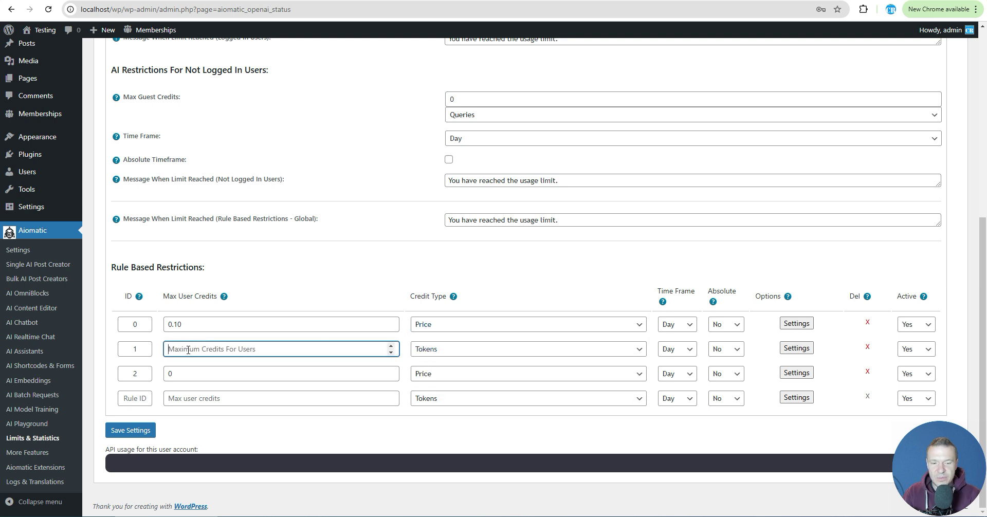
left_click(797, 349)
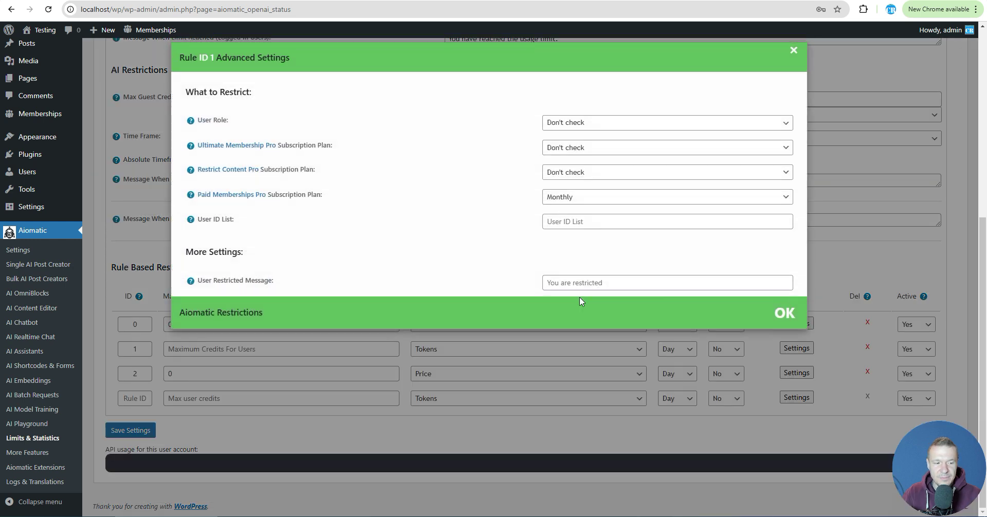
left_click(893, 264)
left_click(462, 350)
left_click(446, 389)
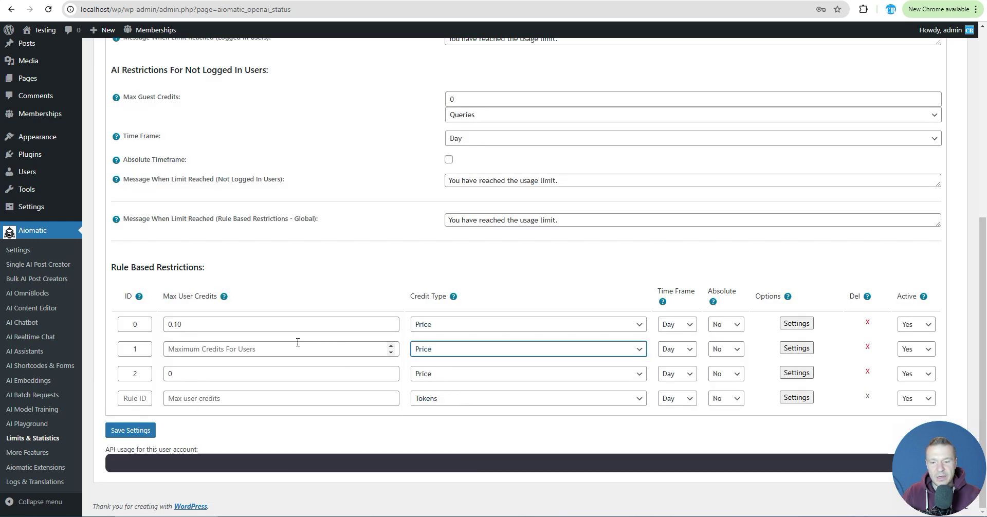
left_click(337, 344)
type("1")
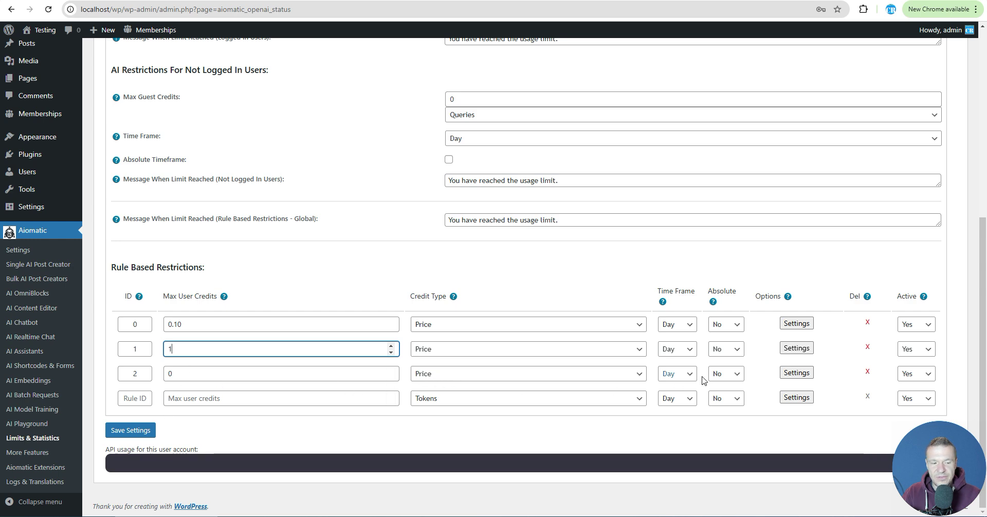
Check the advanced settings of the rule with ID 2 and save the usage limit settings
left_click(797, 373)
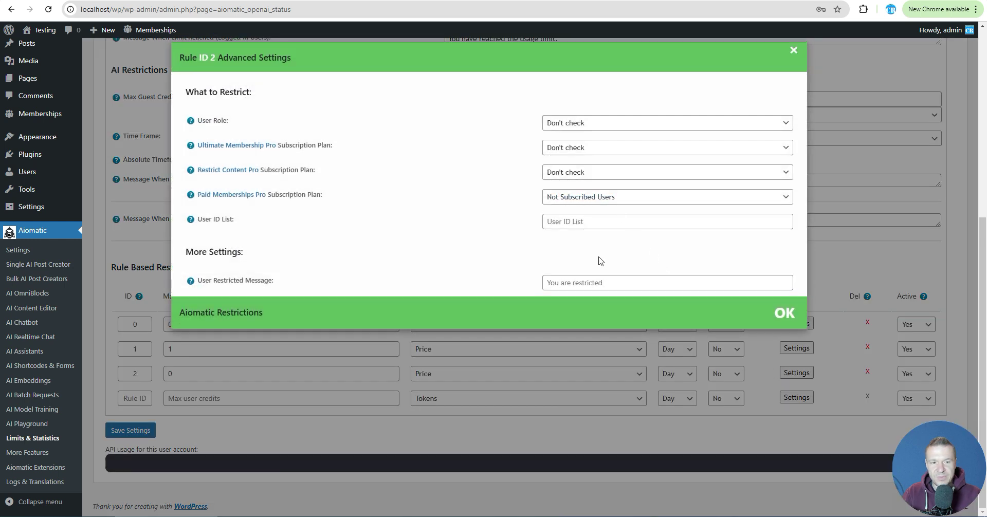
key("Escape")
left_click(131, 430)
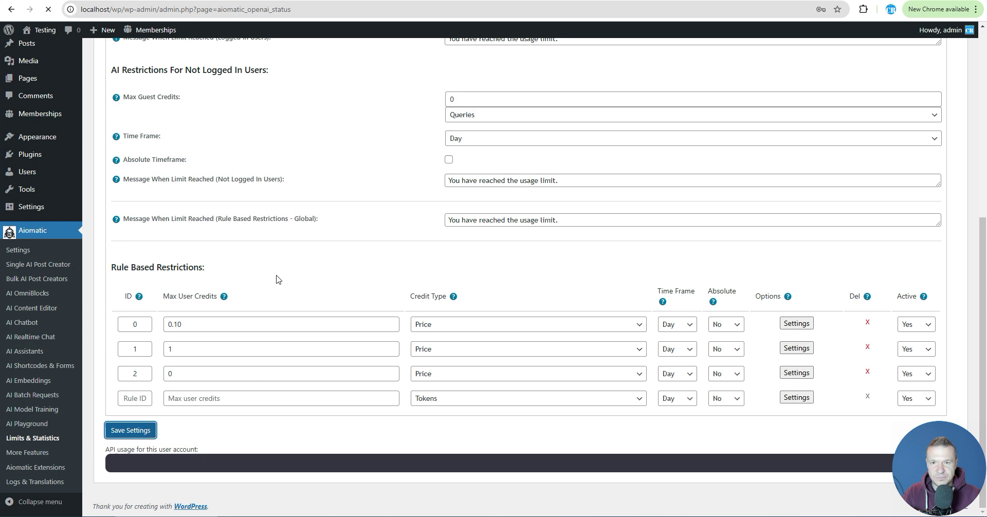
Review the maximum user credits and assigned Paid Memberships Pro plans of rules 0 and 1
scroll(278, 280, "down", 6)
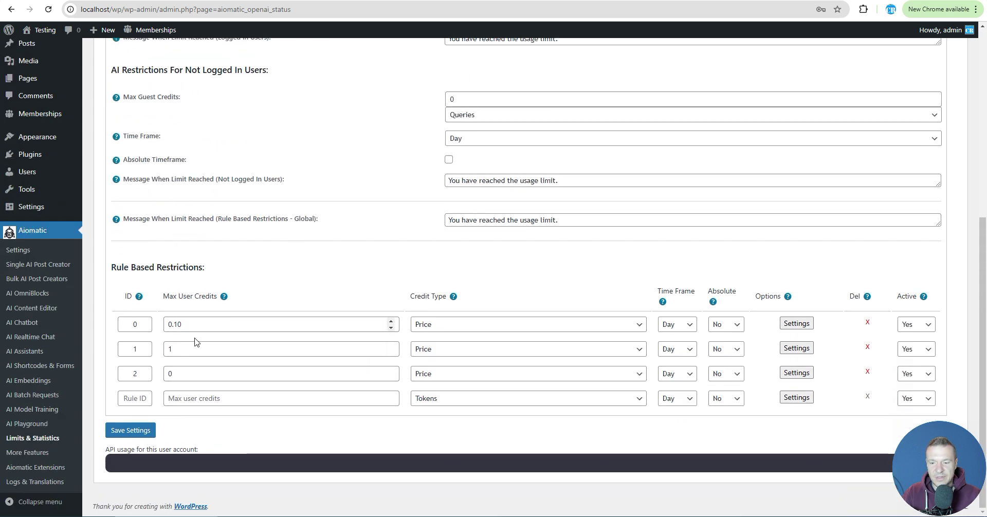
left_click(805, 323)
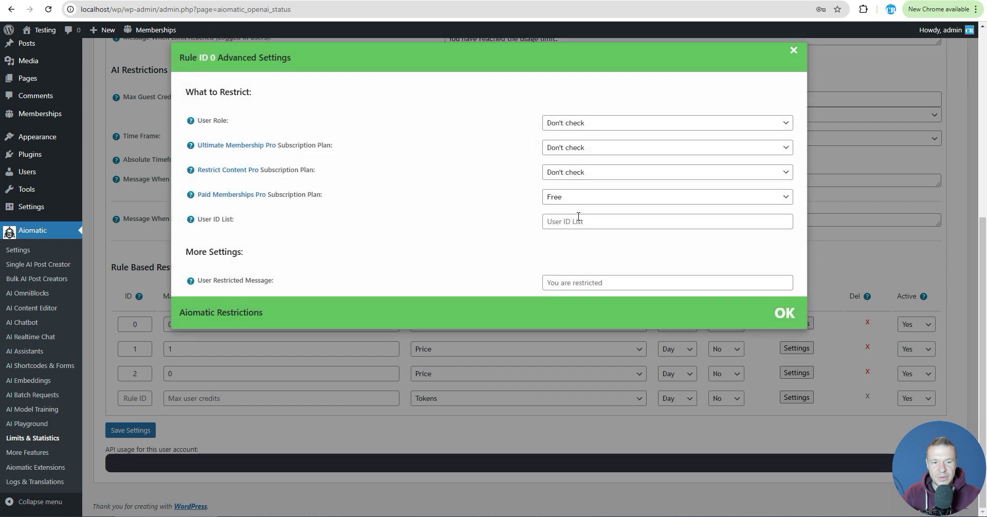
left_click(785, 313)
left_click_drag(186, 324, 170, 322)
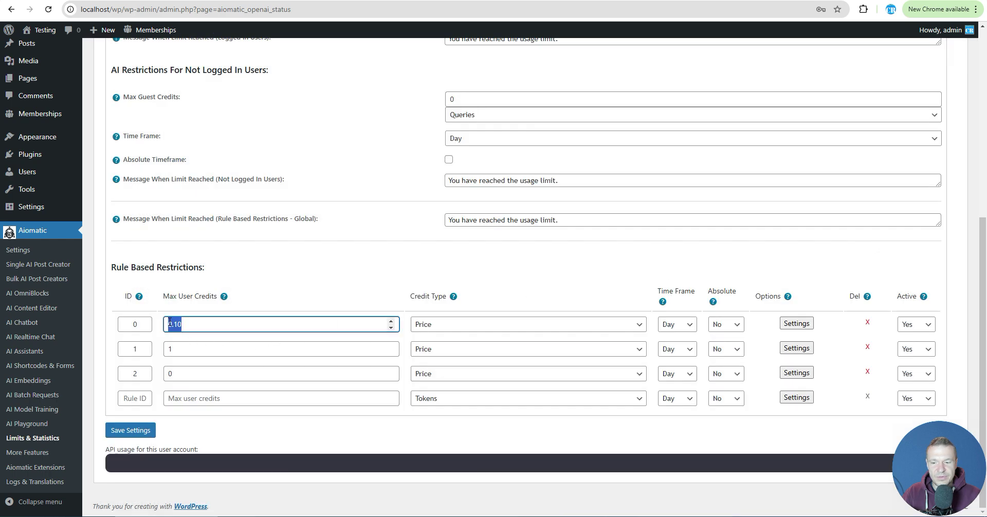
left_click(797, 348)
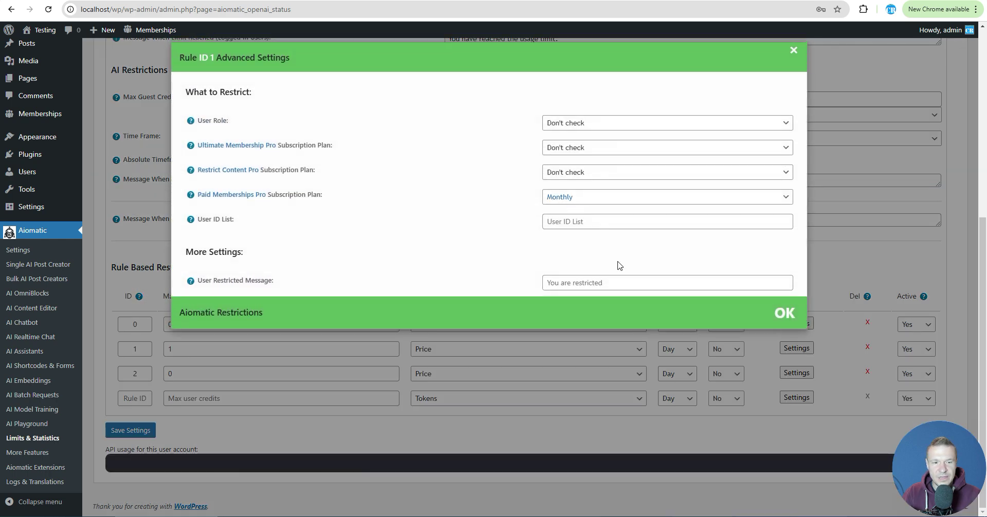
left_click(301, 355)
double_click(301, 353)
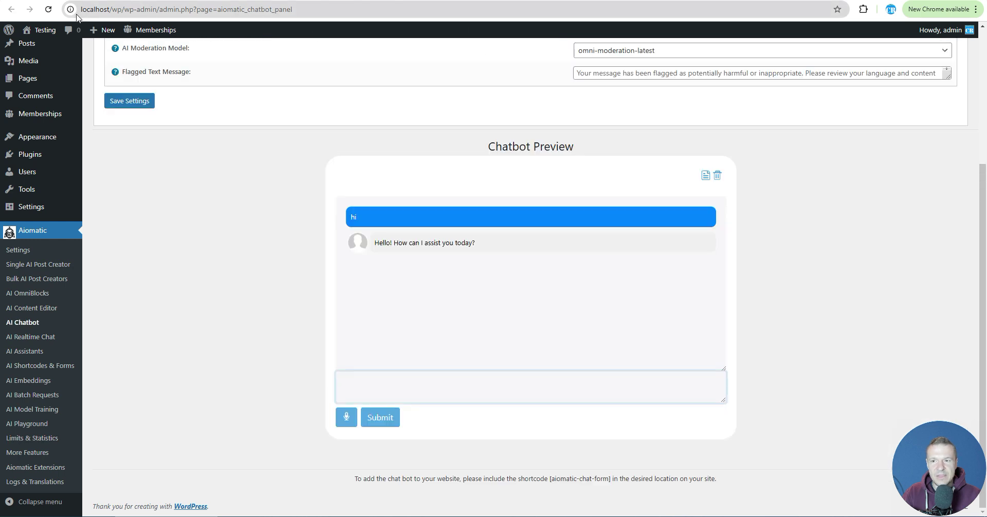
Reload the AI Chatbot page and send a short test message in the chatbot preview
left_click(48, 9)
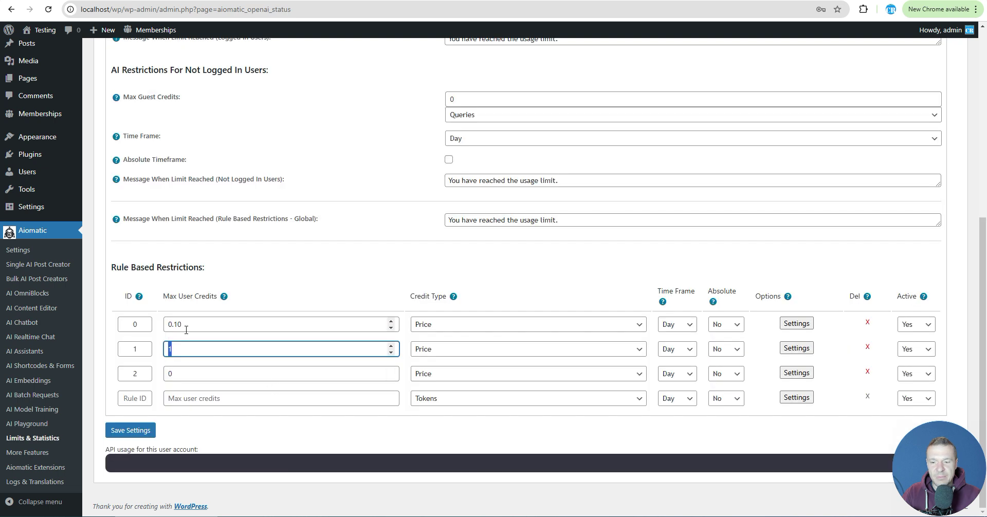
left_click_drag(181, 325, 171, 324)
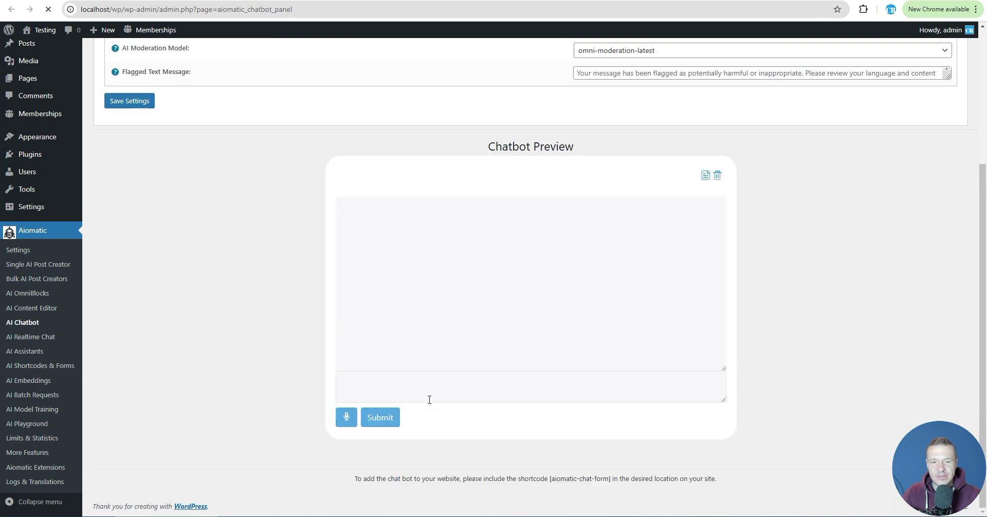
left_click(411, 393)
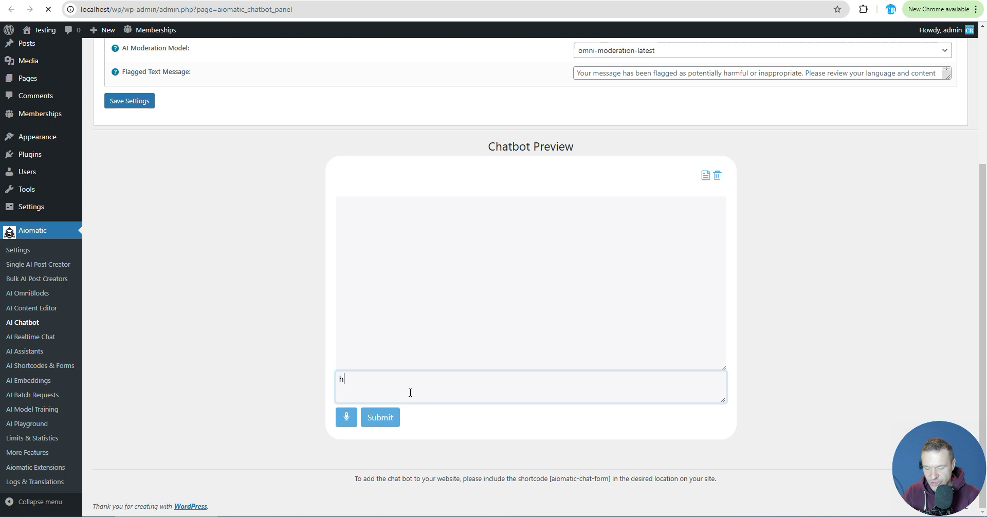
key("Return")
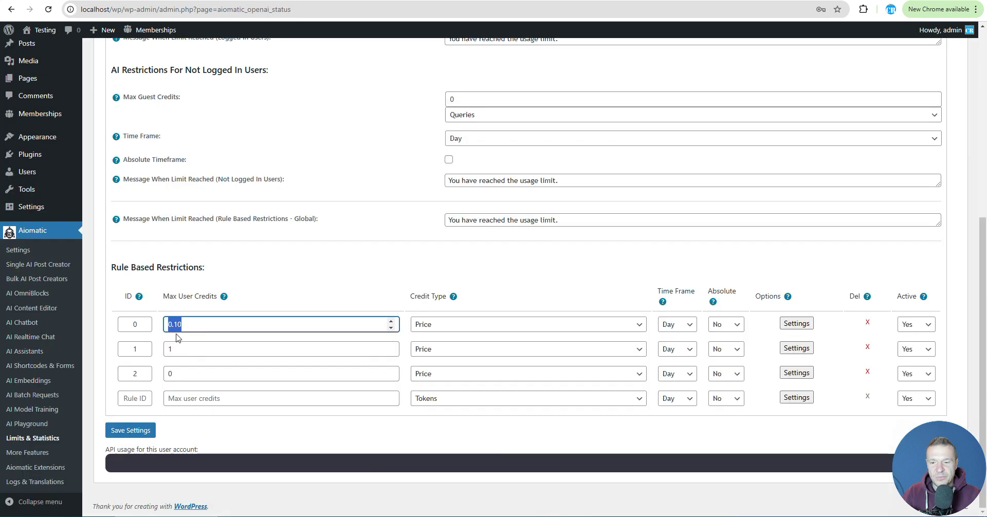
Examine rule 0's maximum user credits, available credit types and Paid Memberships Pro subscription plan options in the usage limit settings
left_click(179, 325)
left_click_drag(174, 325, 183, 325)
left_click(241, 325)
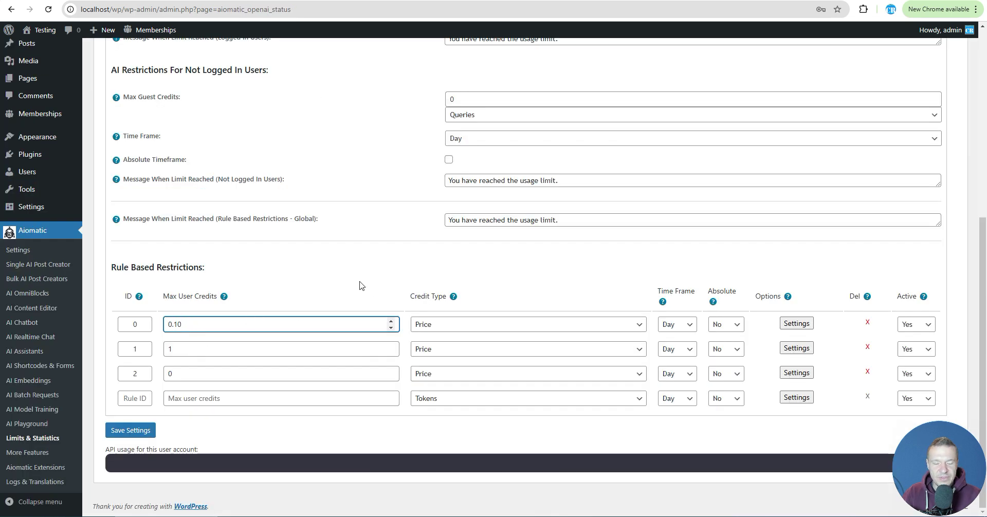
left_click(423, 327)
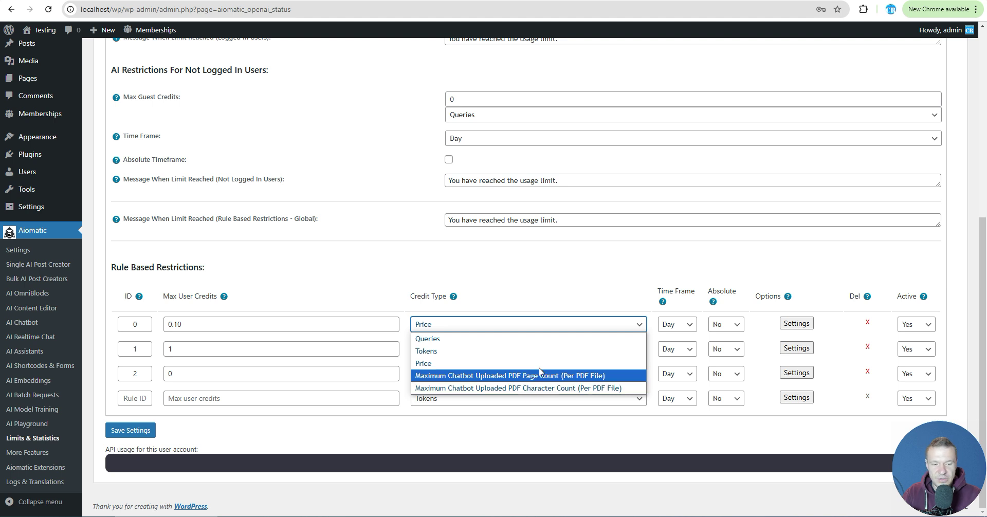
left_click(469, 282)
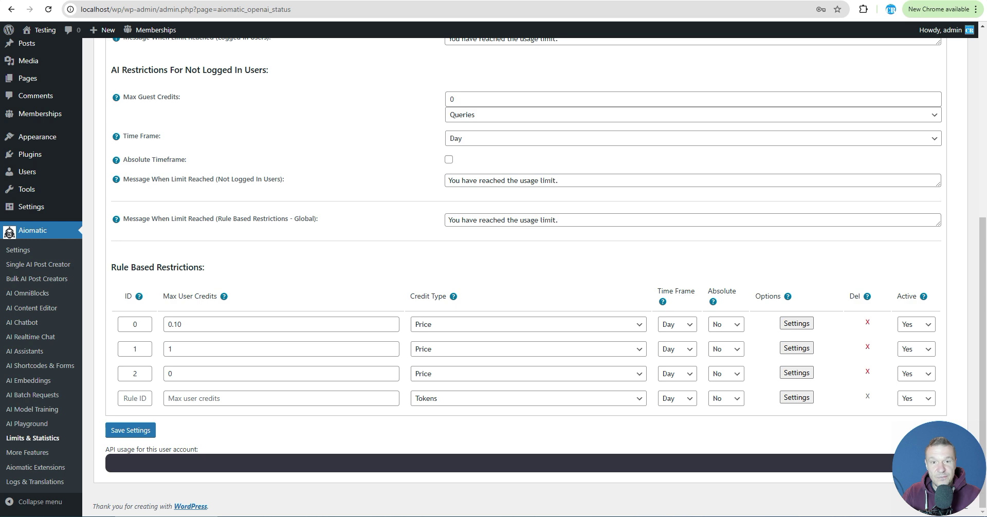
left_click(797, 324)
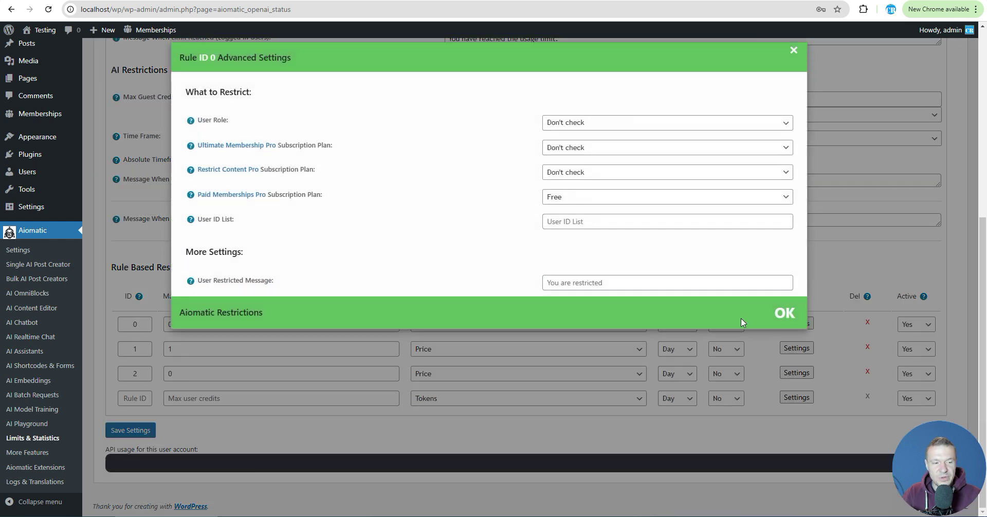
left_click(564, 197)
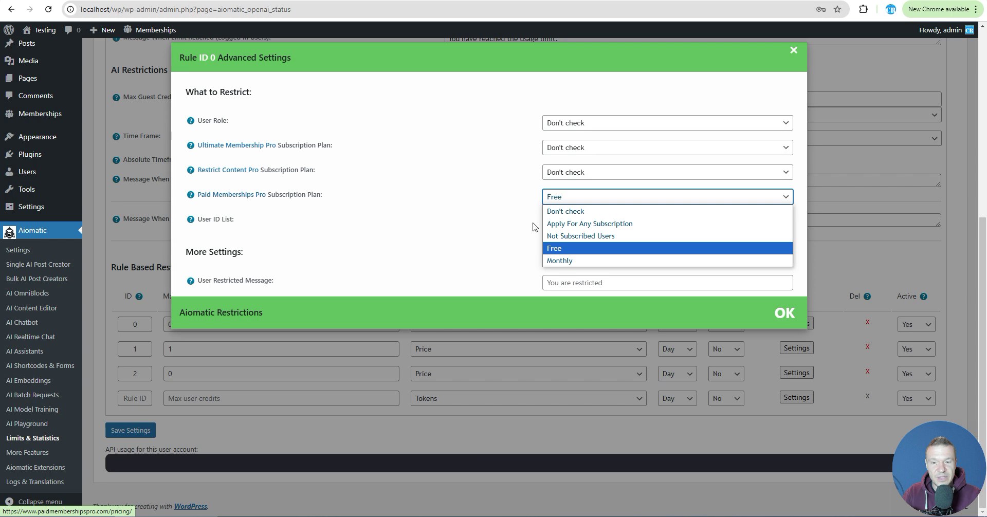
key("Escape")
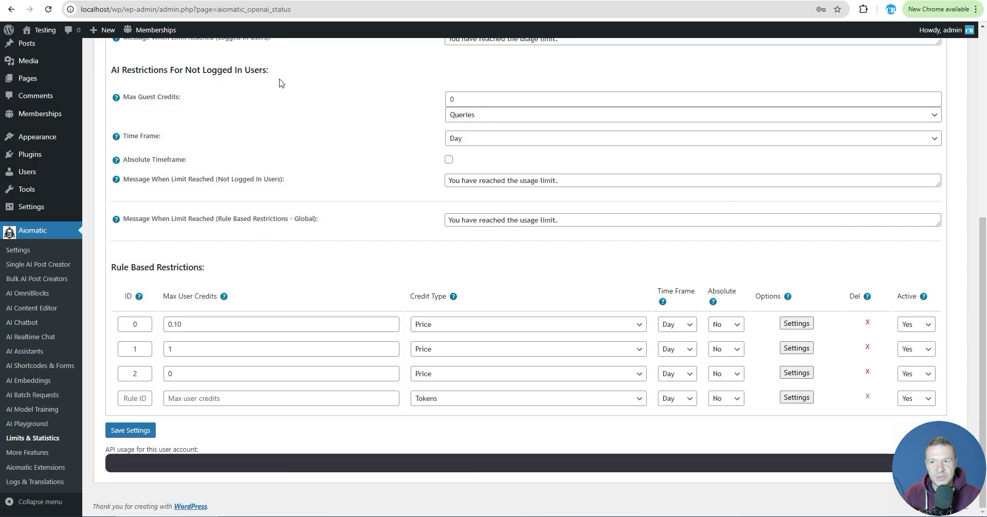
Open the Paid Memberships Pro membership levels and start a new level in Main Group from the lifetime template
scroll(100, 221, "up", 3)
mouse_move(41, 171)
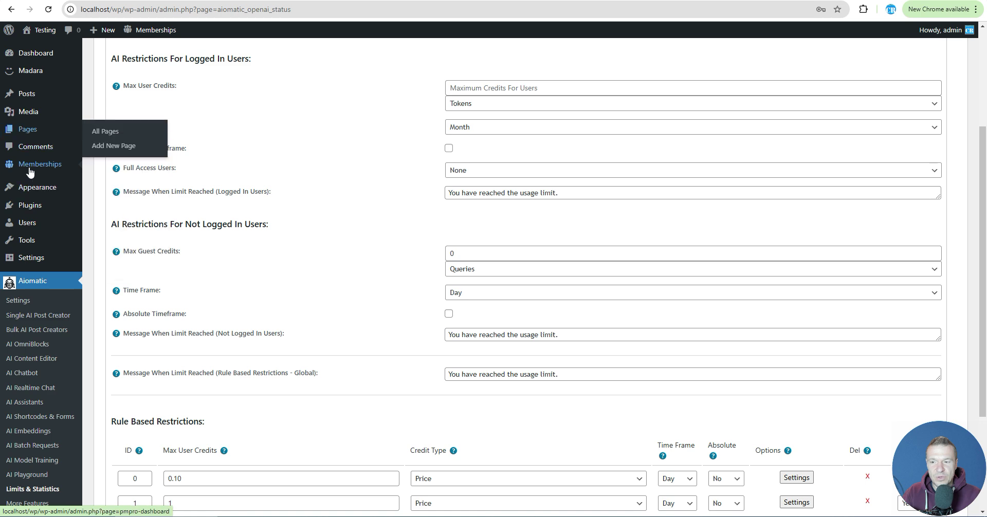
left_click(31, 165)
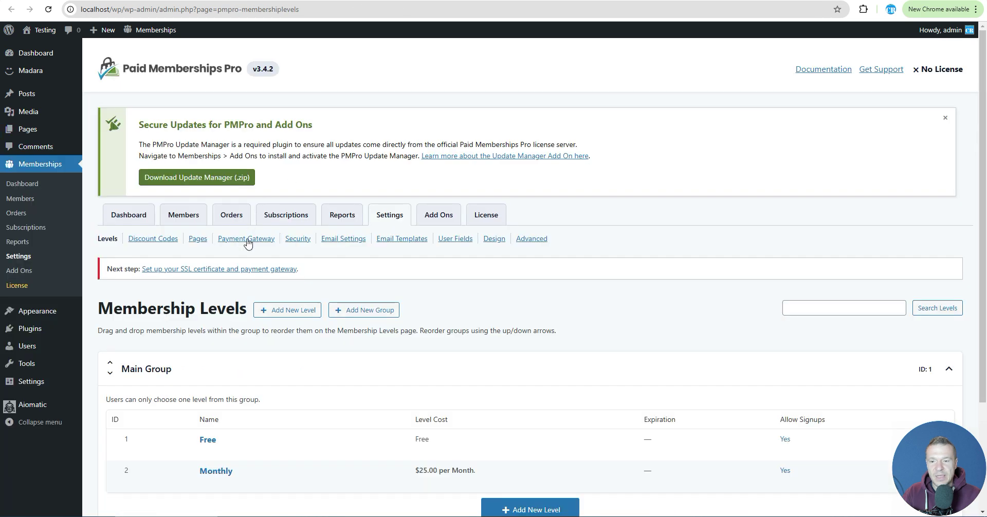
scroll(247, 243, "down", 3)
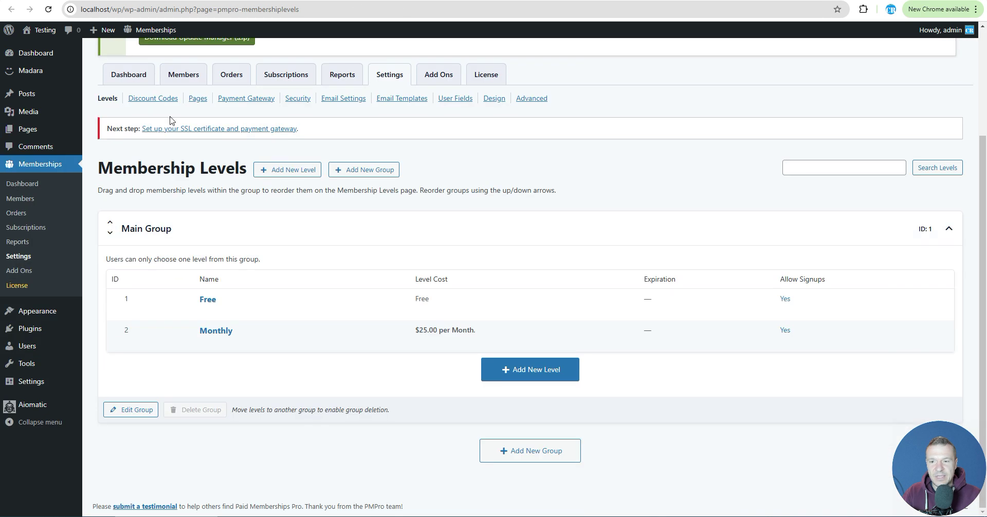
left_click(498, 378)
left_click(469, 291)
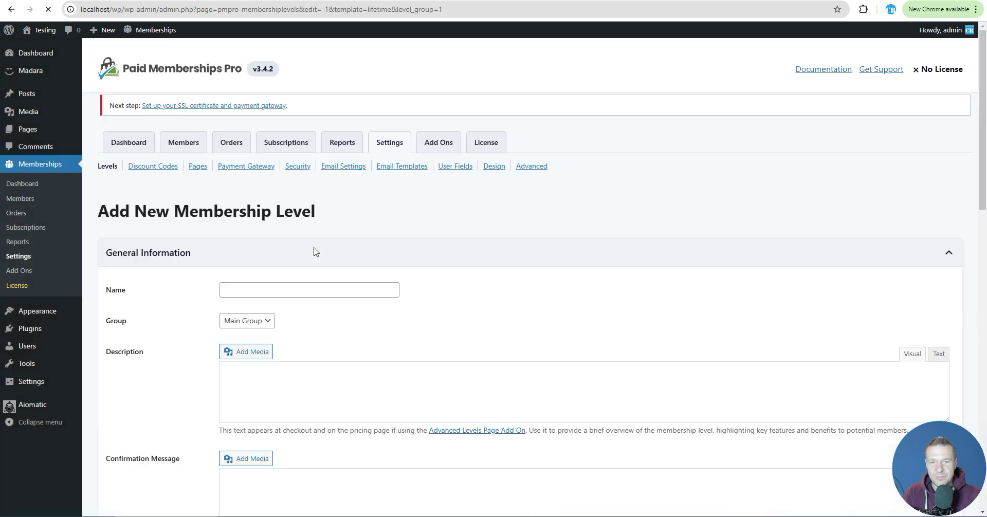
Look through the new membership level form, covering its general information, initial payment, expiration and content settings
scroll(289, 249, "down", 3)
left_click(251, 143)
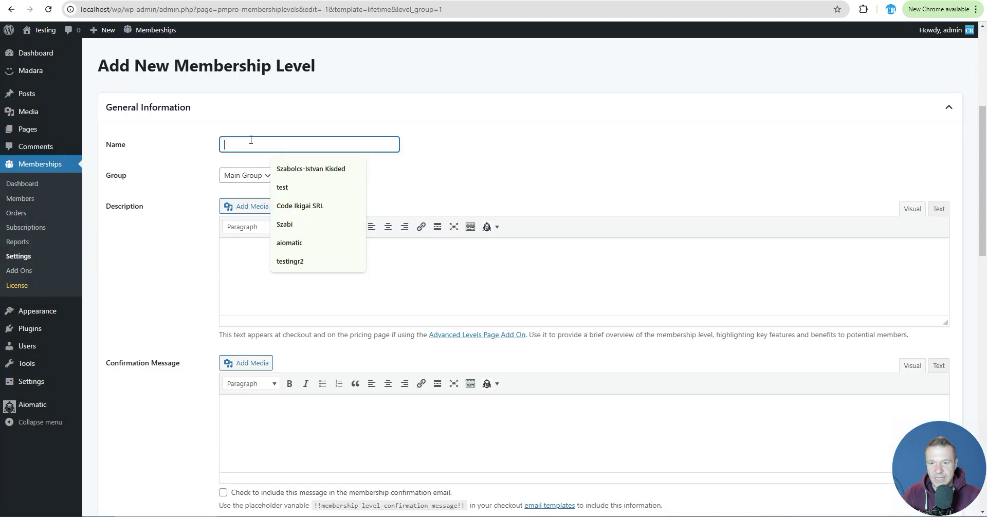
left_click(173, 208)
scroll(173, 208, "down", 7)
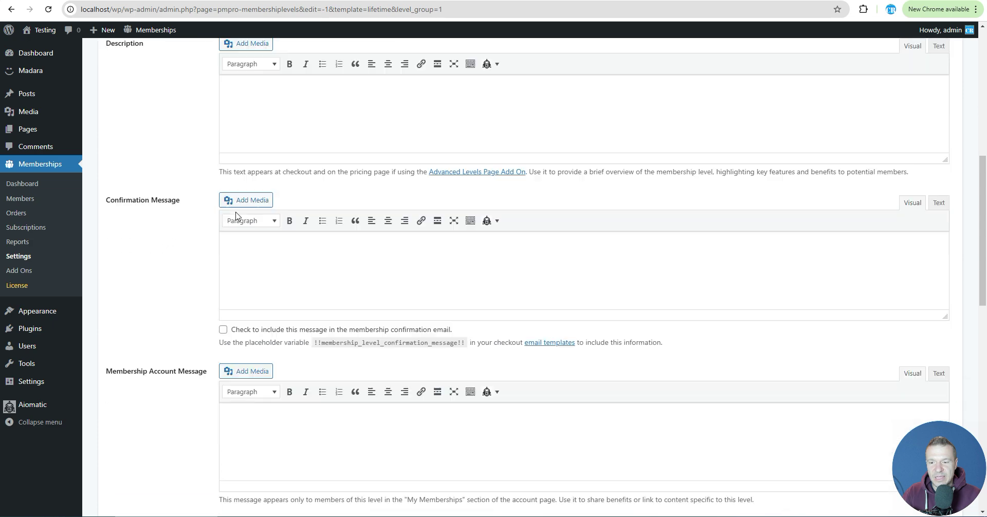
scroll(215, 224, "down", 5)
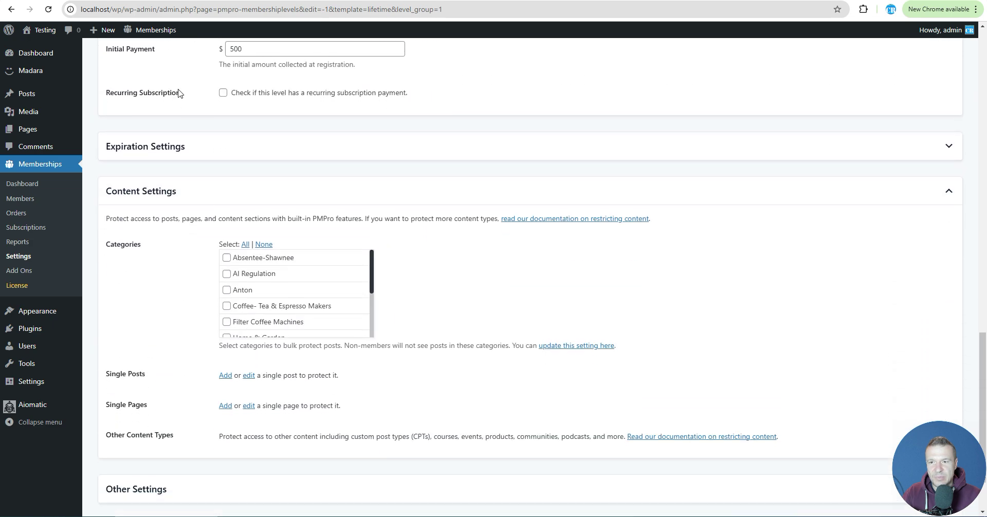
left_click(252, 178)
left_click(201, 190)
scroll(200, 192, "down", 4)
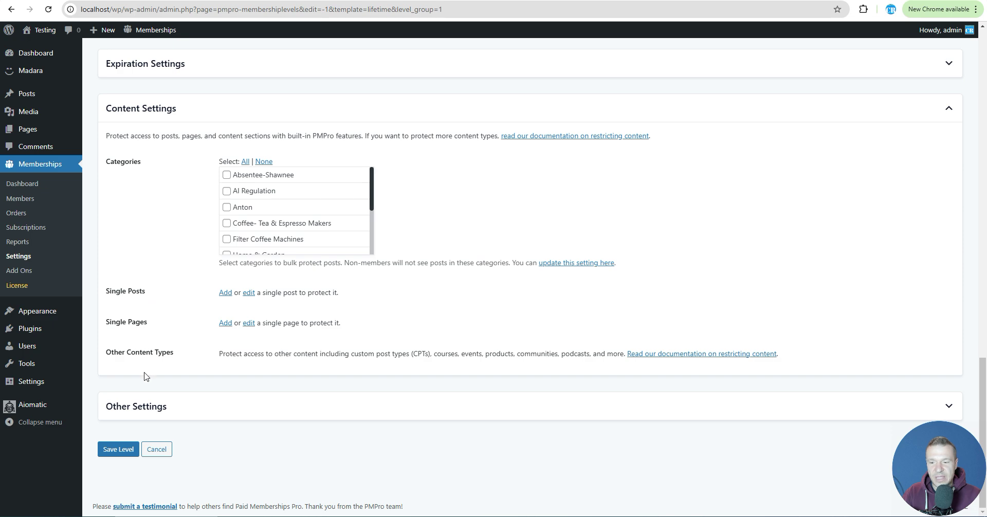
scroll(242, 255, "up", 15)
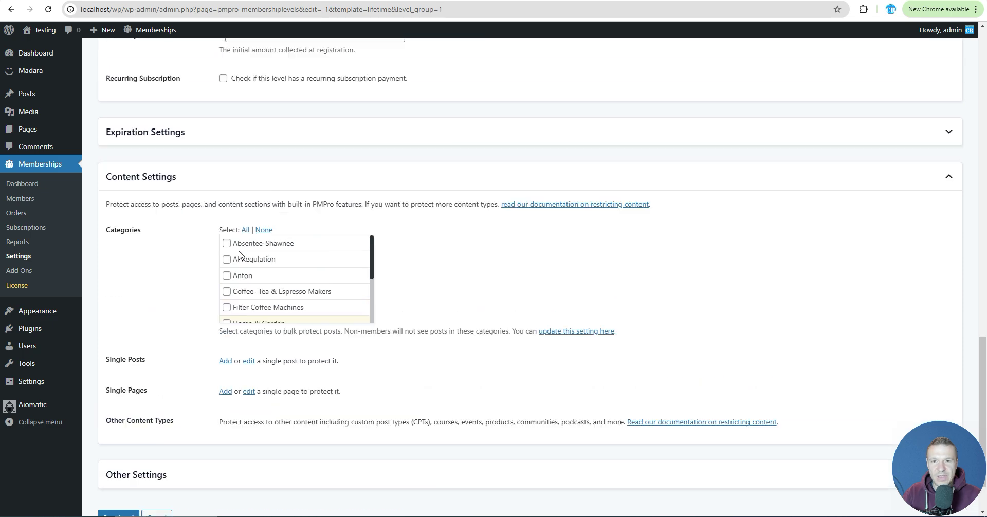
scroll(246, 243, "up", 5)
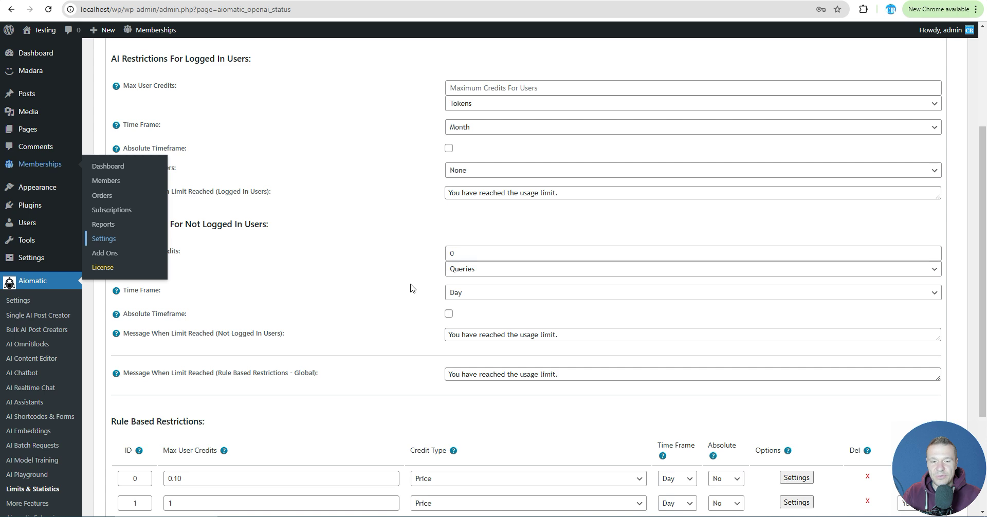
Return to the Aiomatic usage limits and review which Paid Memberships Pro subscription plans rule 0 can target
scroll(301, 221, "down", 1)
scroll(301, 221, "down", 3)
left_click(797, 323)
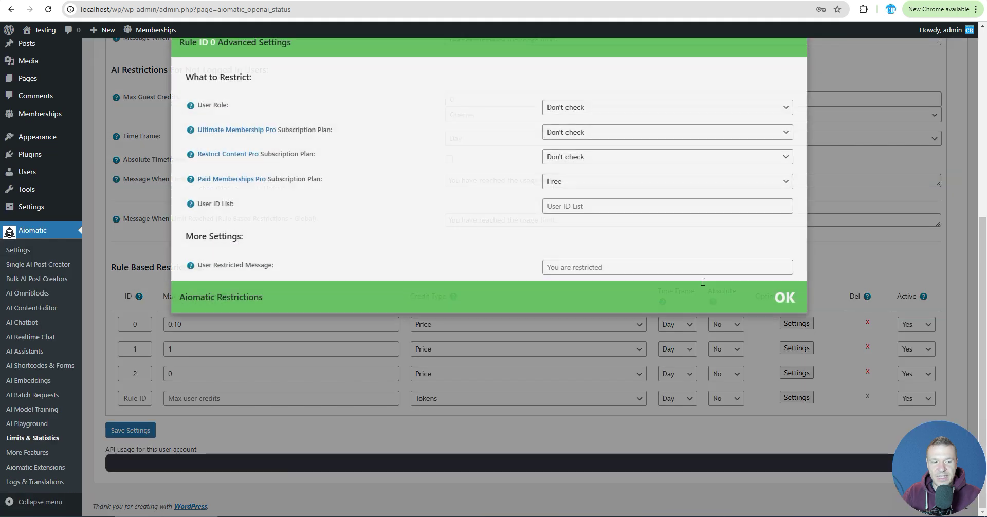
left_click(569, 196)
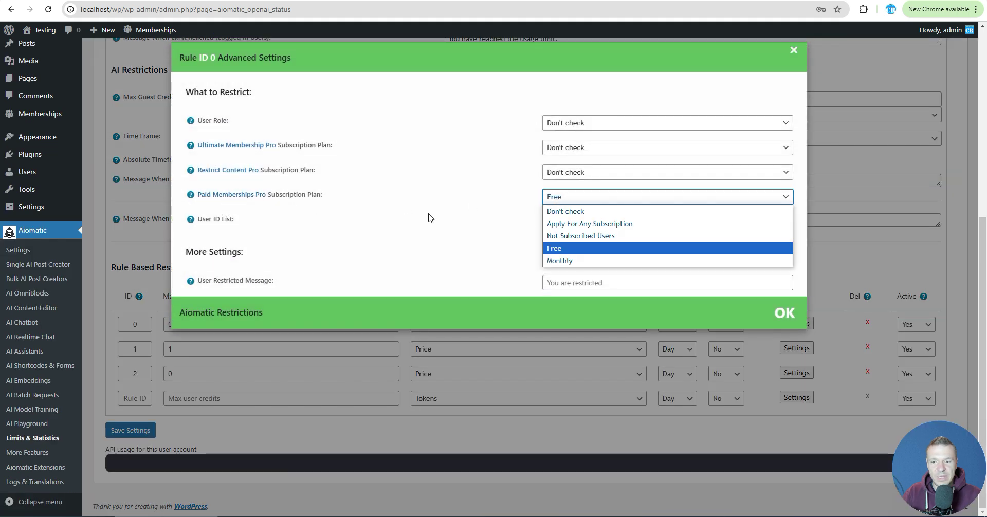
left_click(861, 243)
scroll(319, 213, "up", 6)
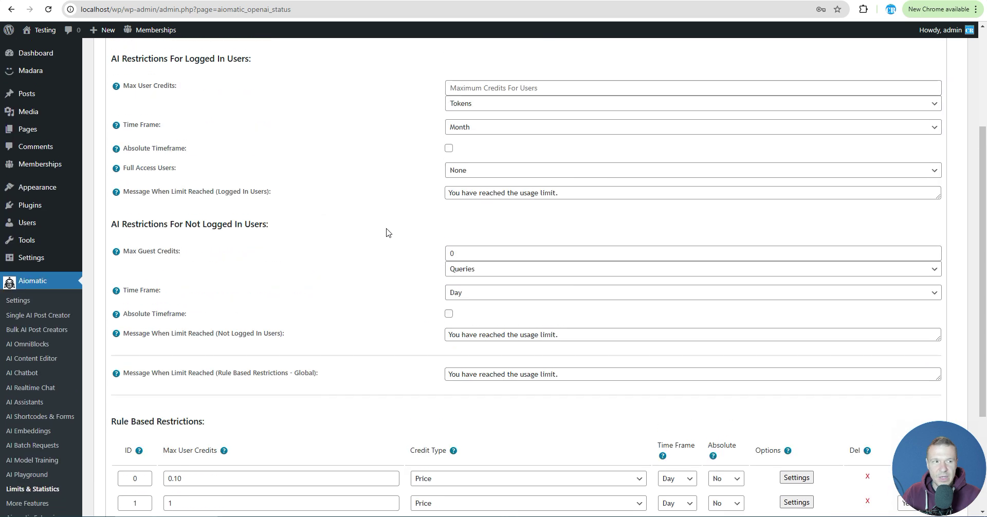